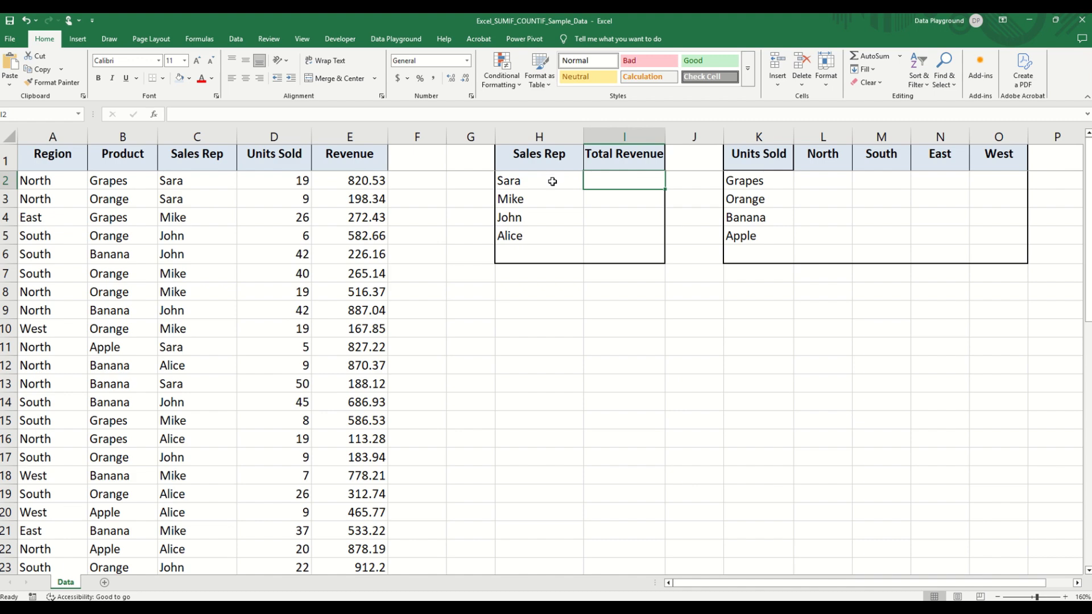
- Enter =SUMIF(C:C,H2,E:E) in cell I2 to total the first sales rep's revenue
text(=)
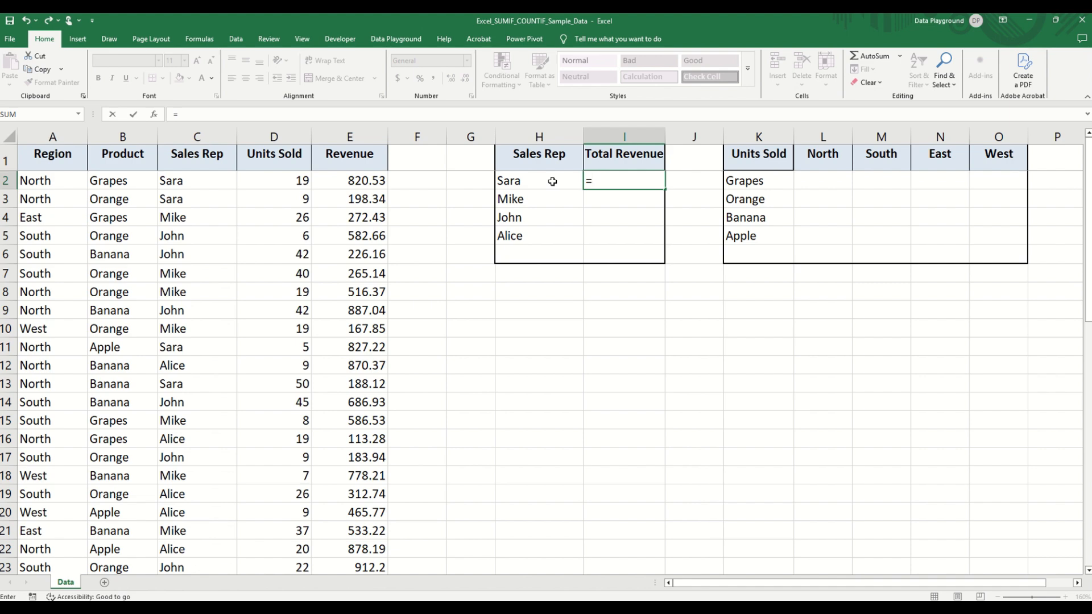
text(SUMIF()
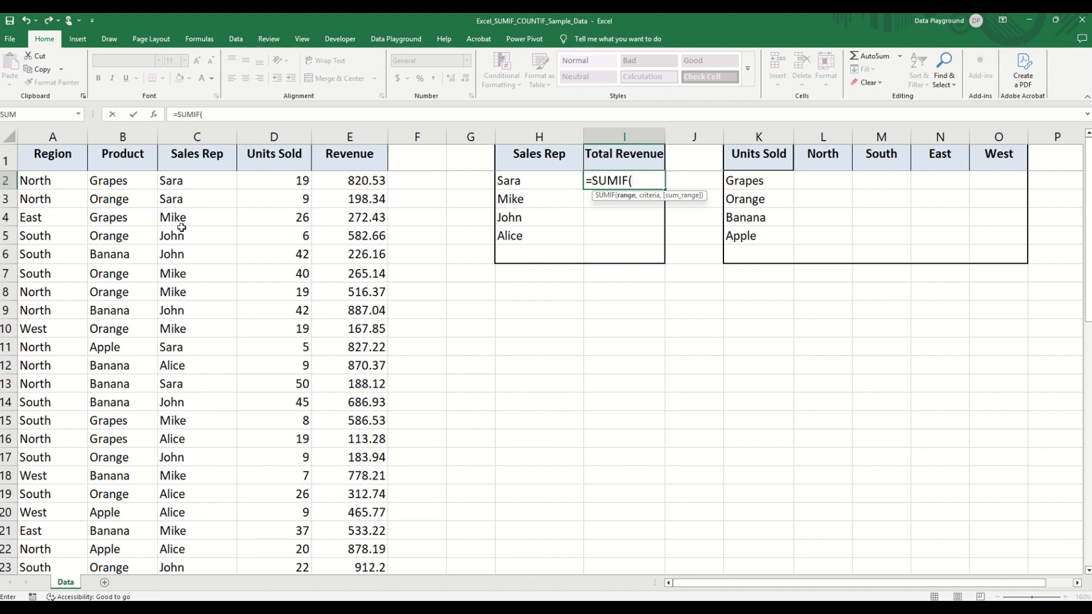
click(203, 138)
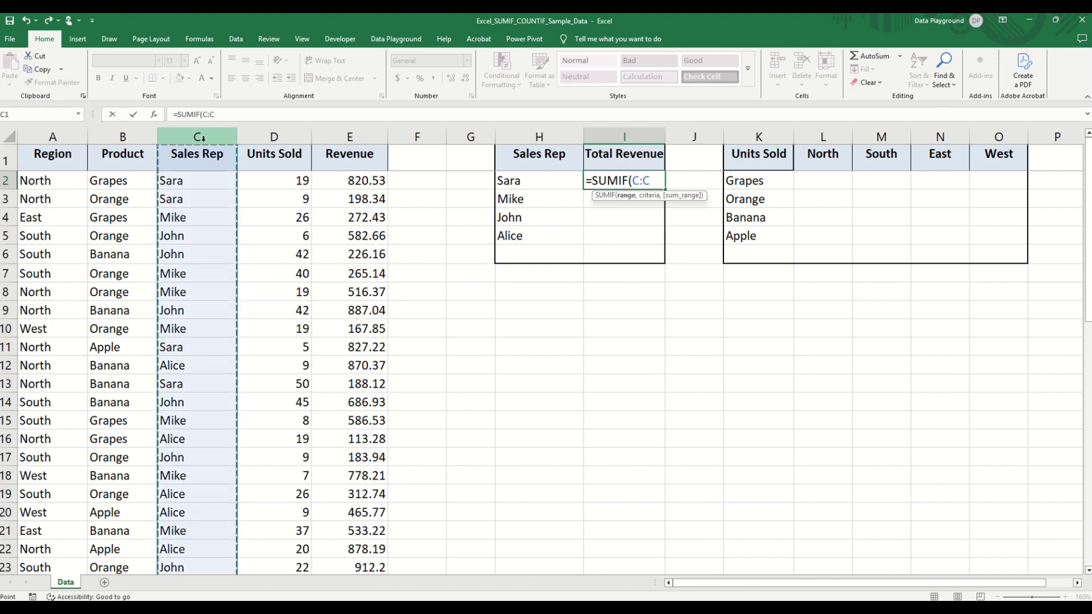
text(,)
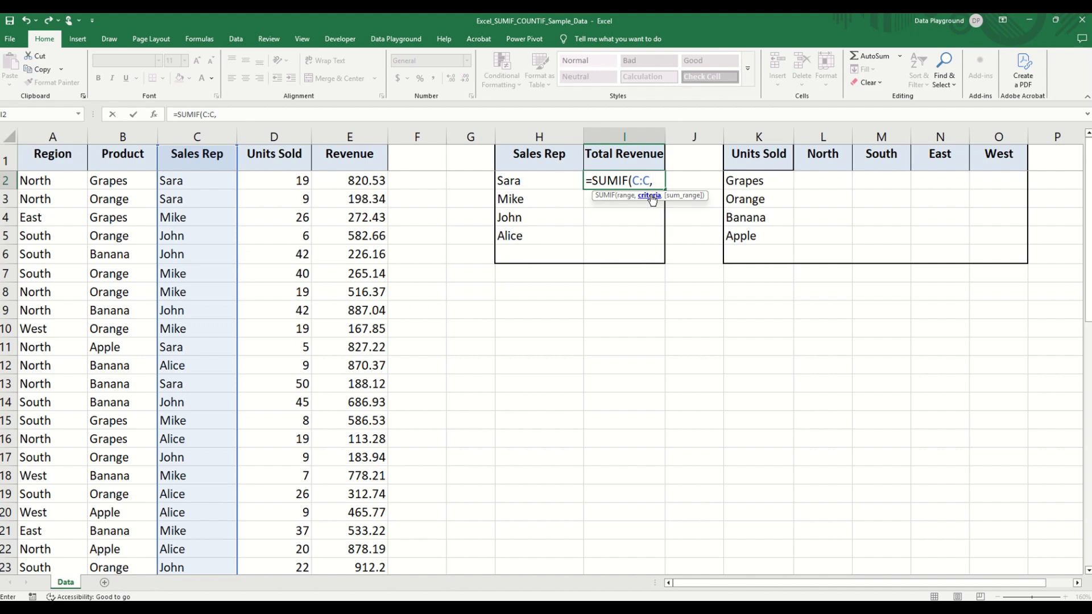
click(537, 180)
text(,)
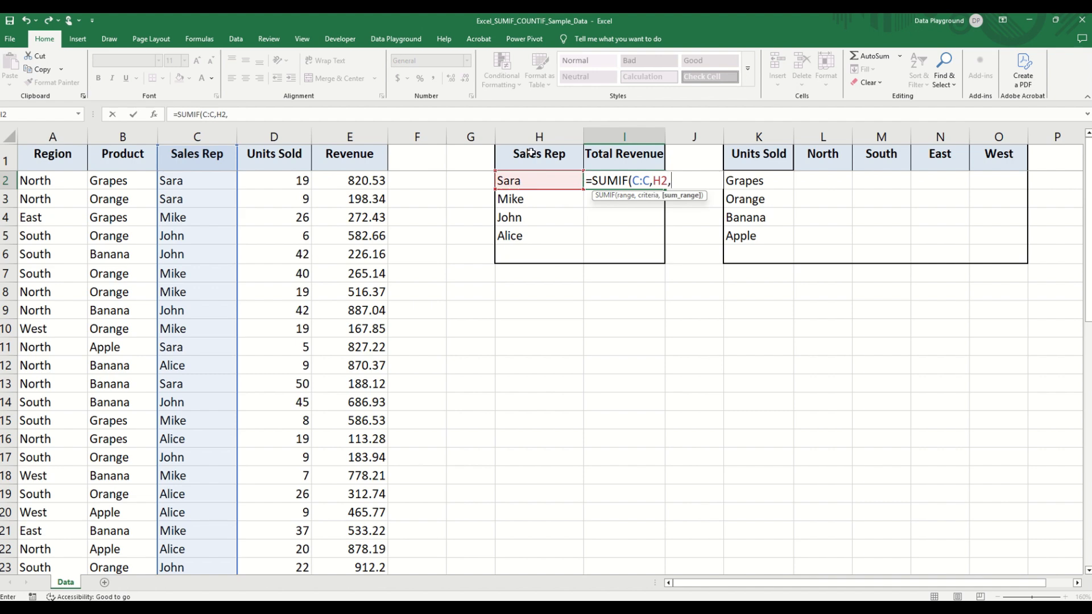
click(358, 135)
text())
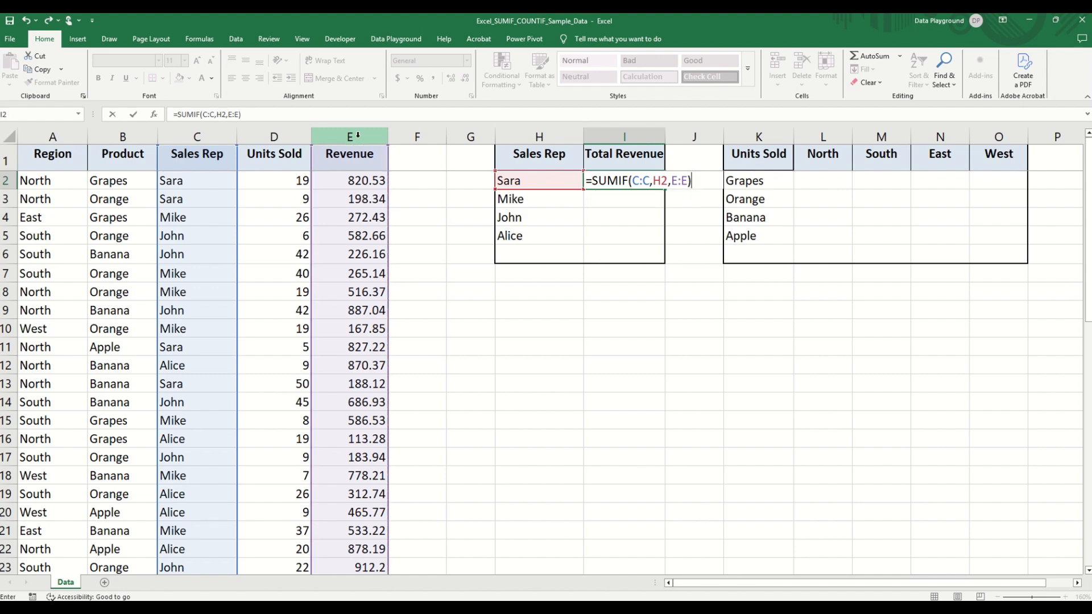
key(Return)
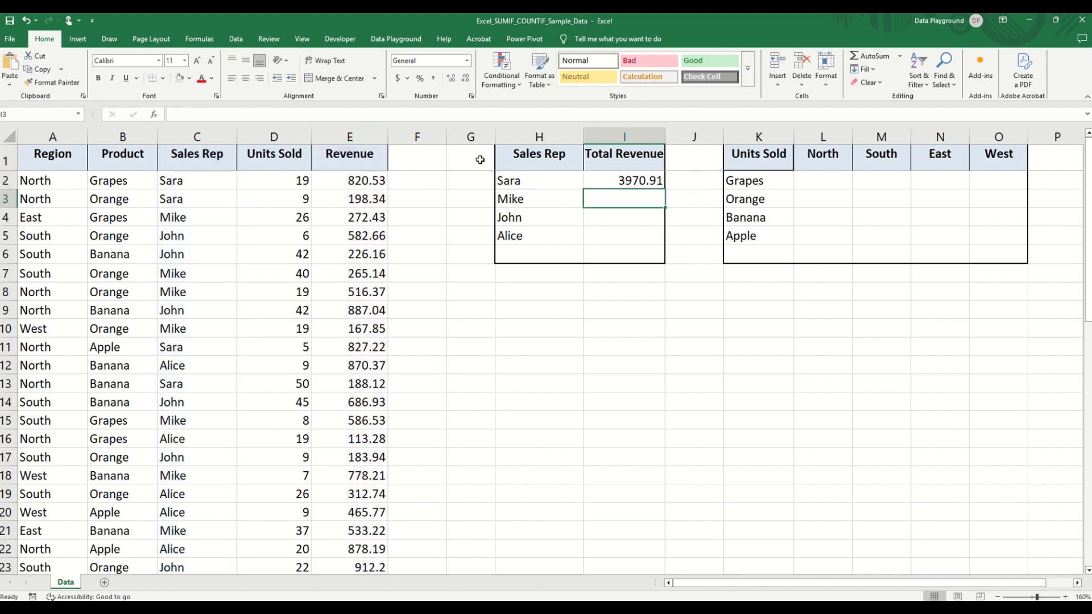
- Fill the Total Revenue formula from I2 down to I5 and apply the comma number style
click(637, 180)
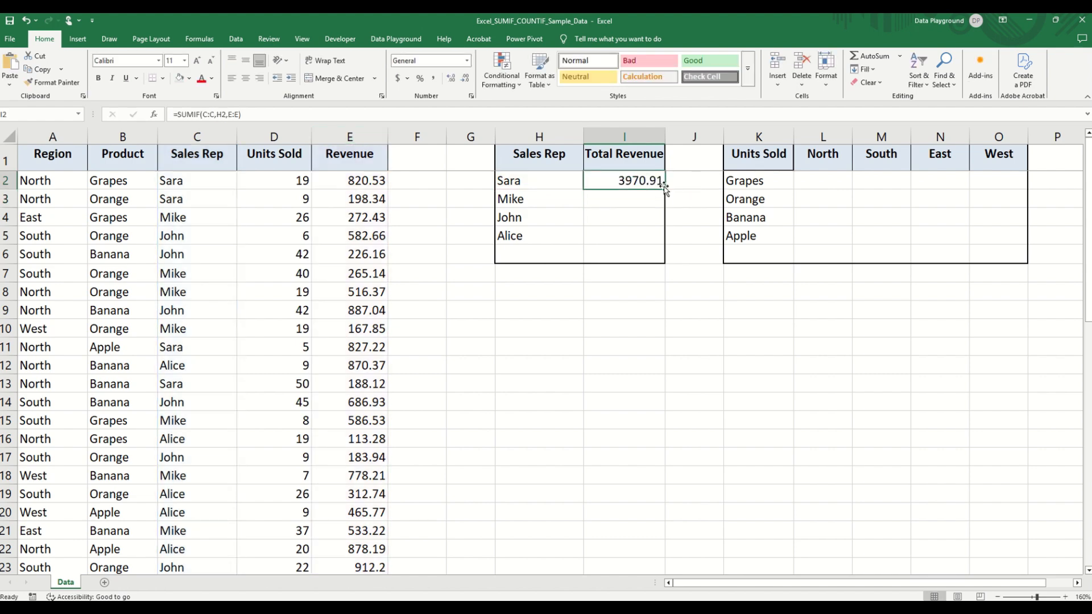
drag(663, 192, 645, 237)
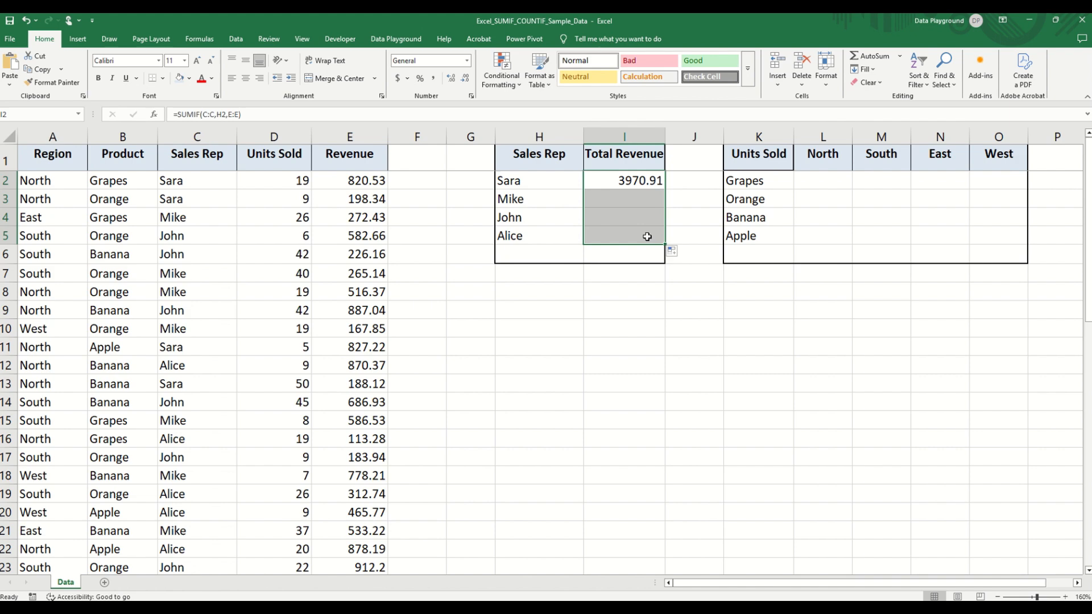
click(433, 78)
click(628, 185)
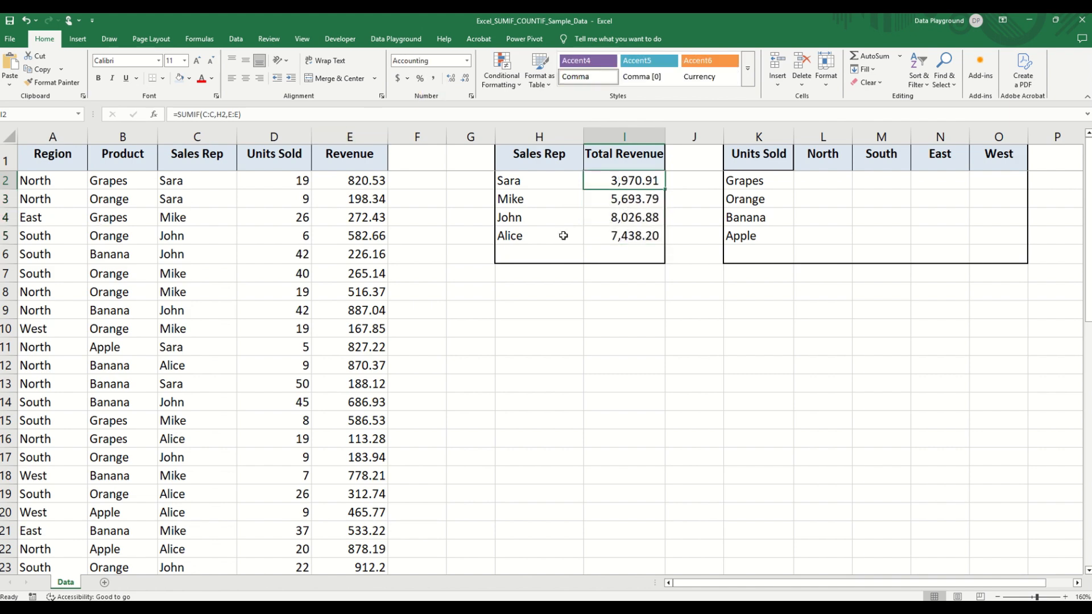
click(635, 237)
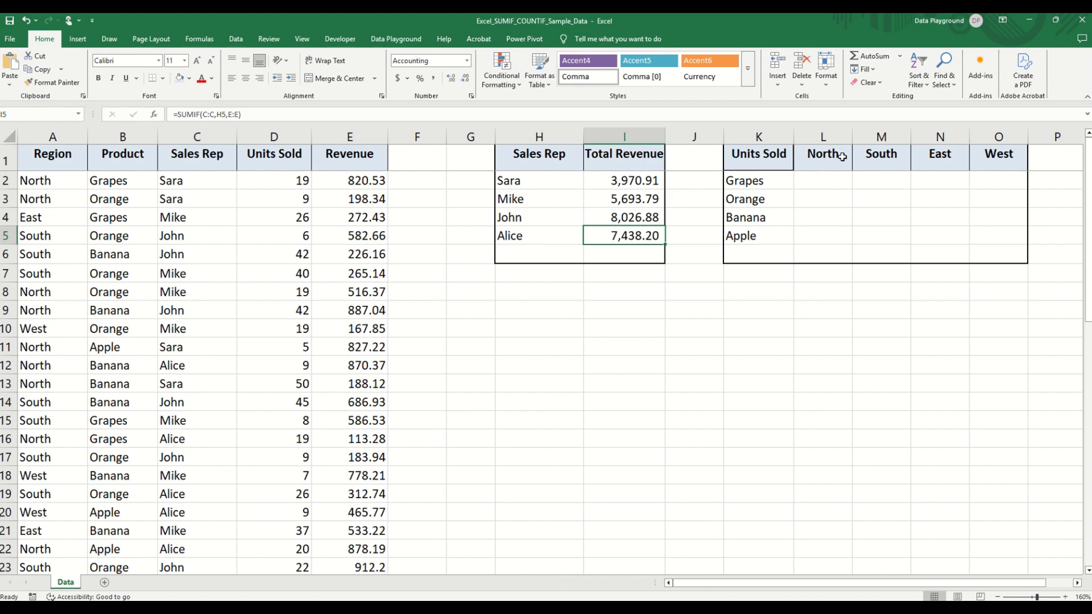
- Start a SUMIFS formula in cell L2 with the Units Sold column as absolute sum range $D:$D
click(827, 182)
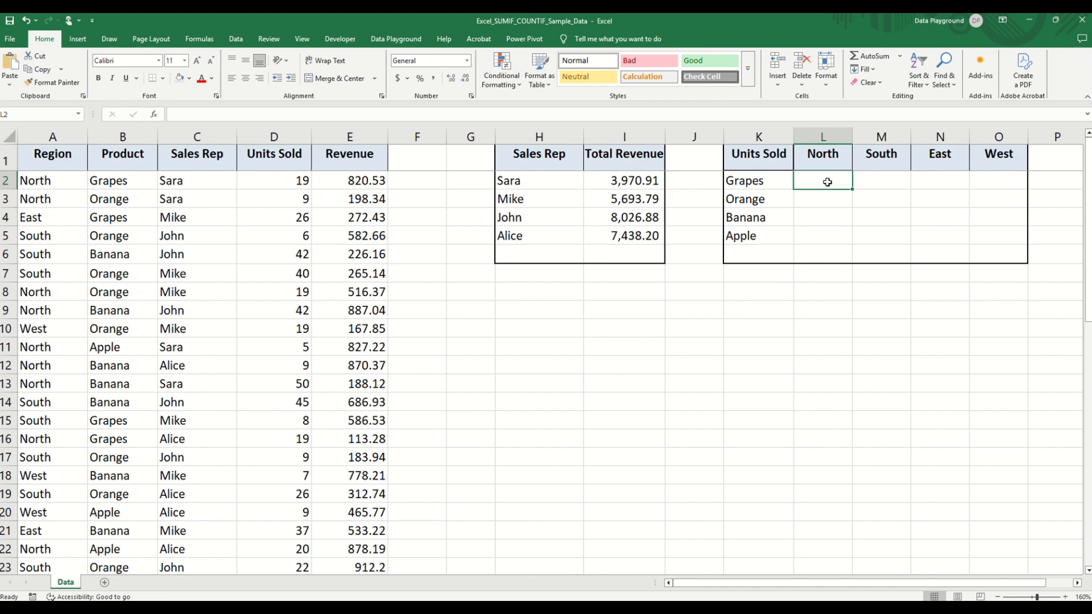
text(=S)
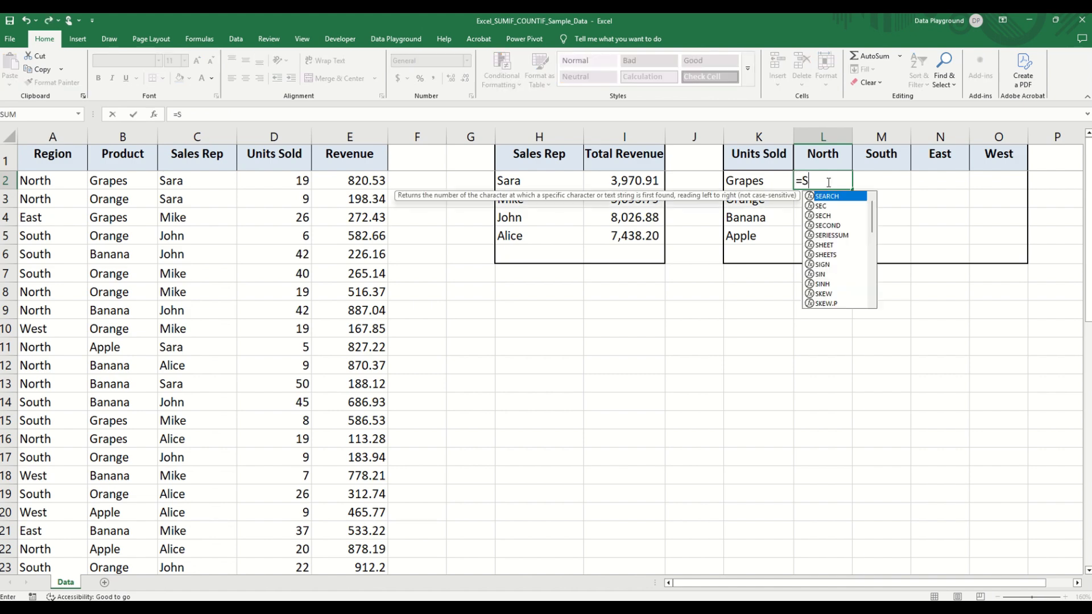
text(UMIFS)
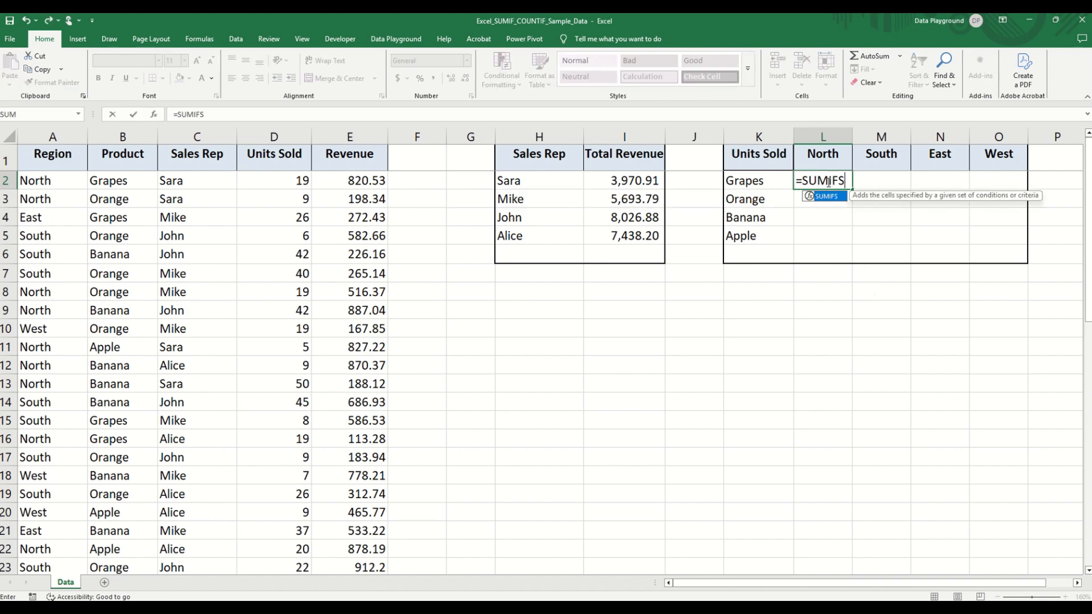
text(()
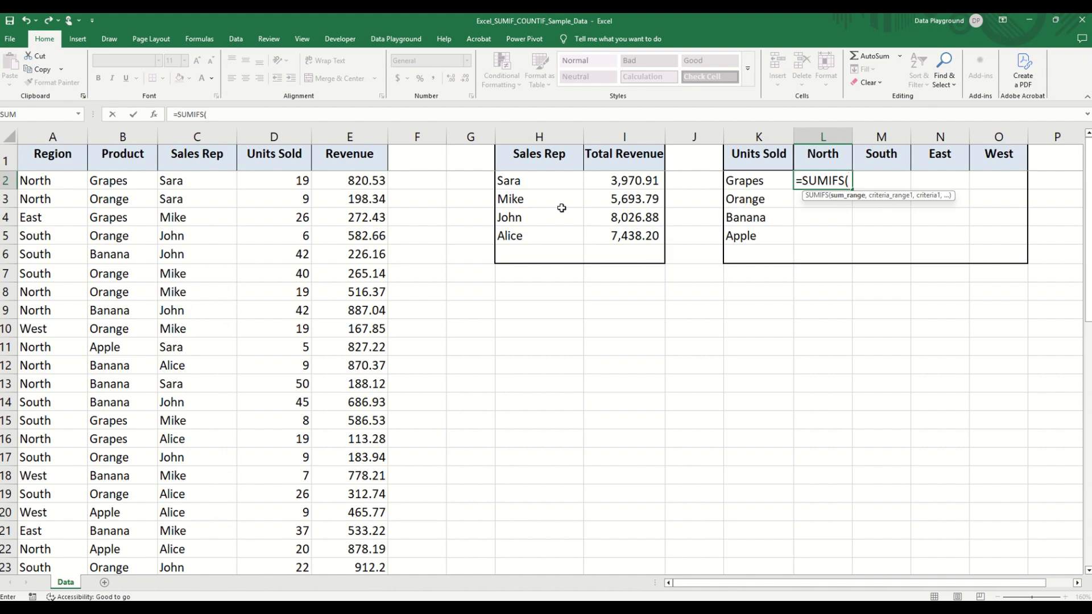
click(275, 137)
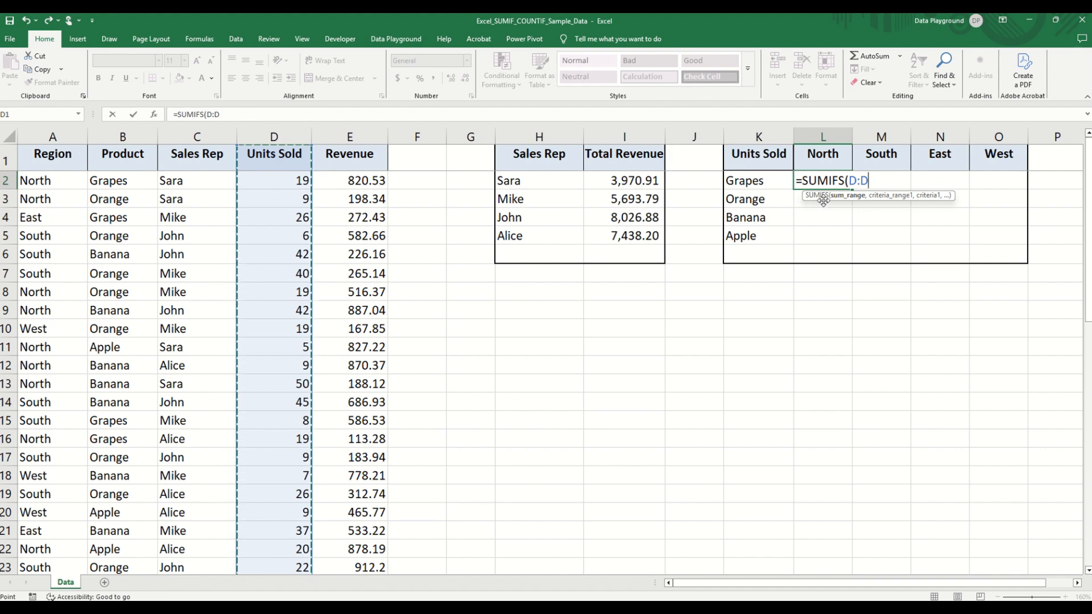
click(236, 115)
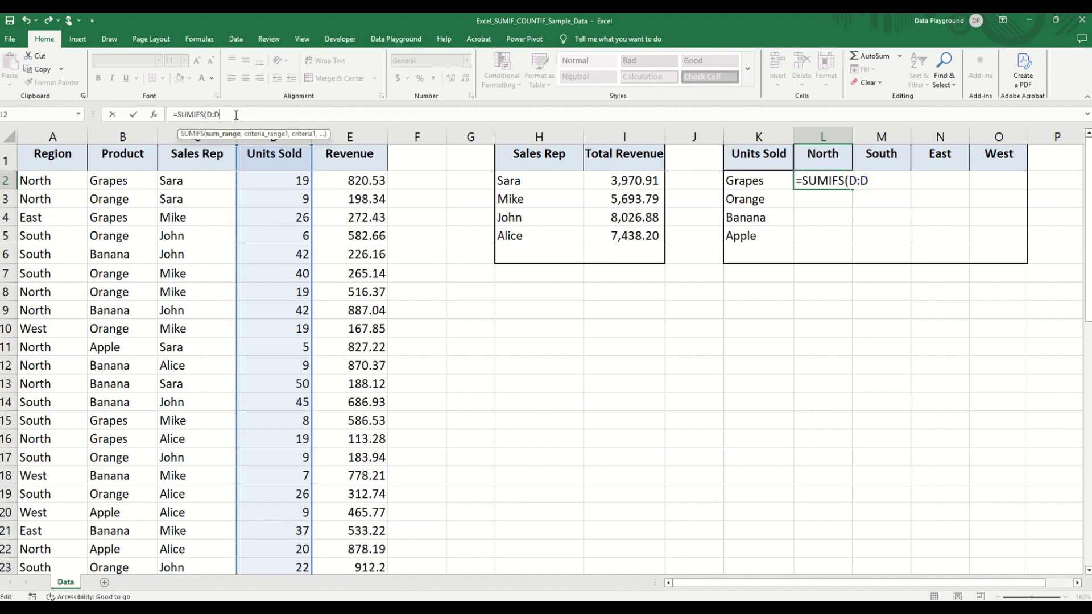
key(F4)
text(,)
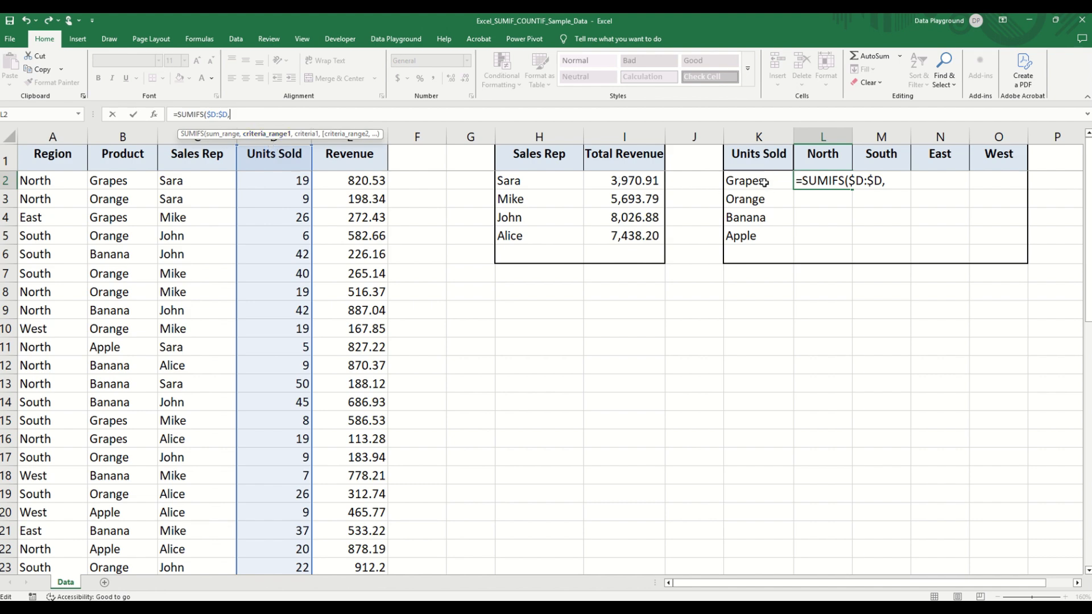
- Add the product condition to the SUMIFS formula, using criteria range $B:$B and criterion $K2
click(122, 136)
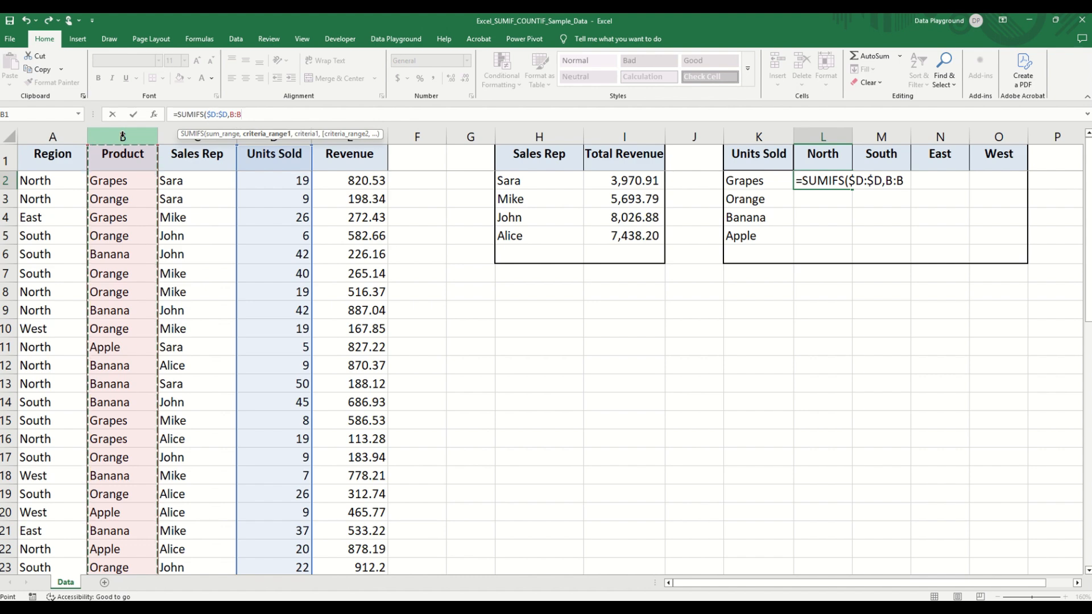
text(,)
key(Left)
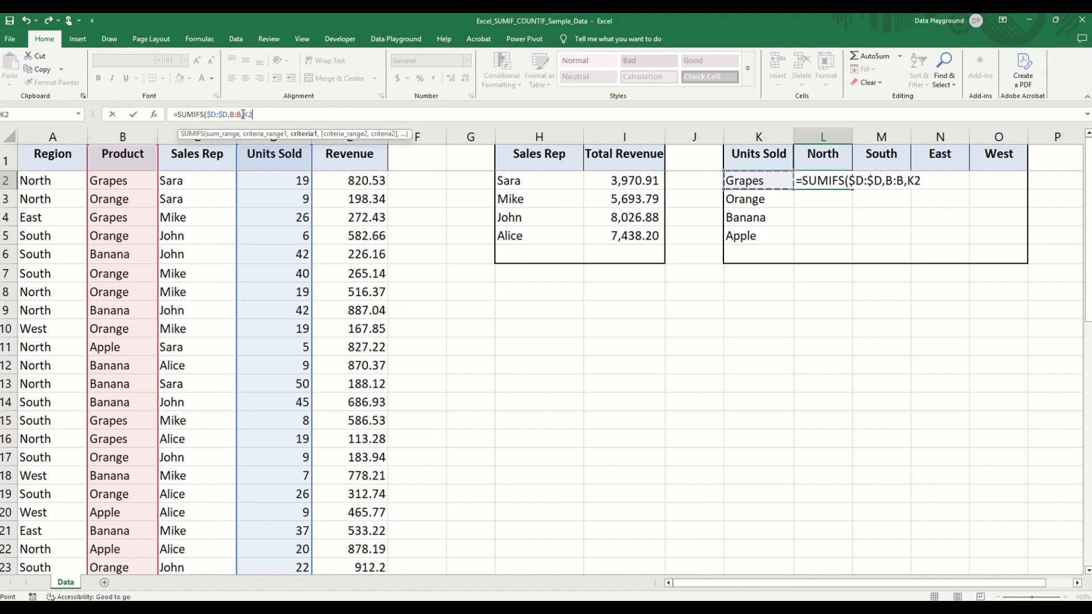
click(243, 114)
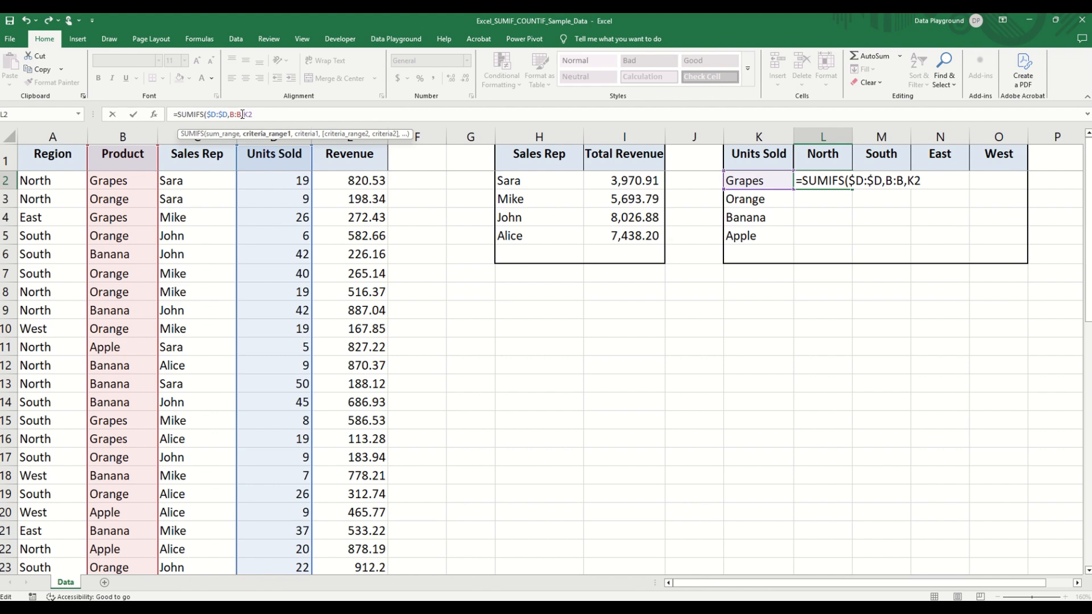
key(F4)
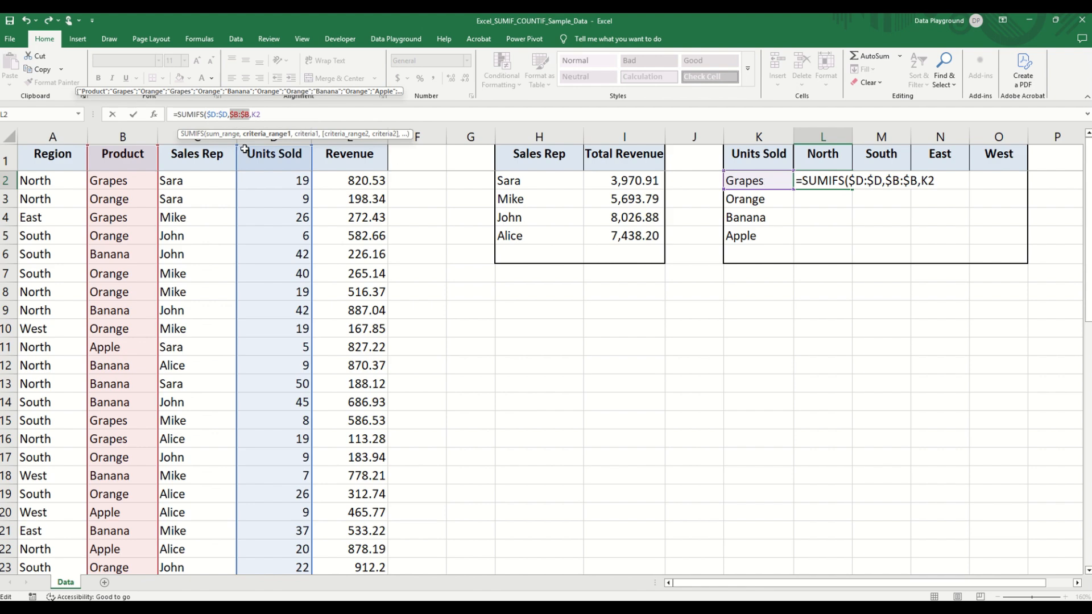
key(End)
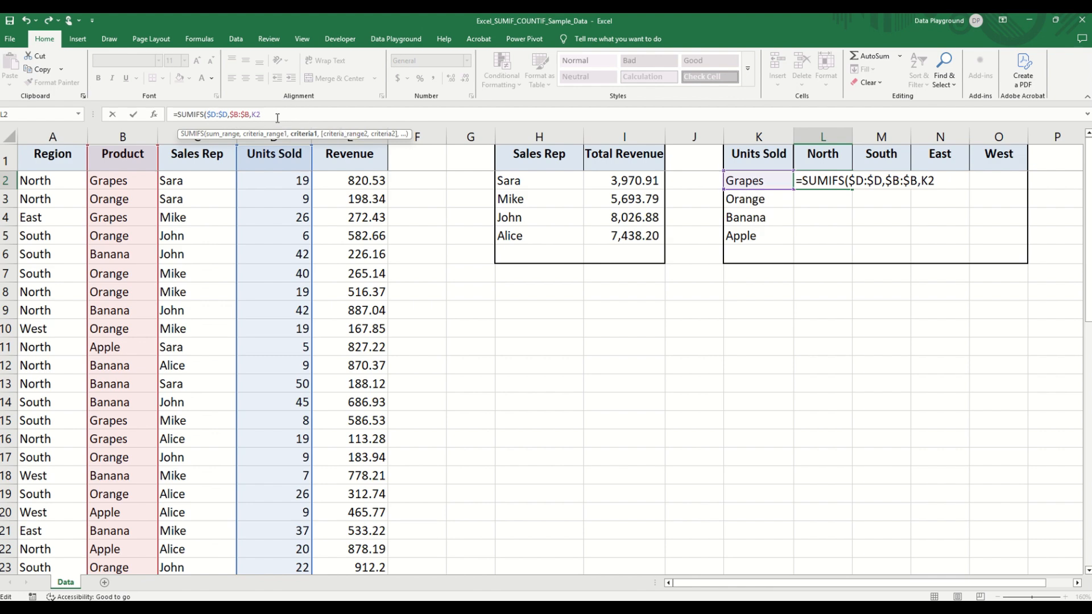
key(F4)
key(F4)
key(F4)
text(,)
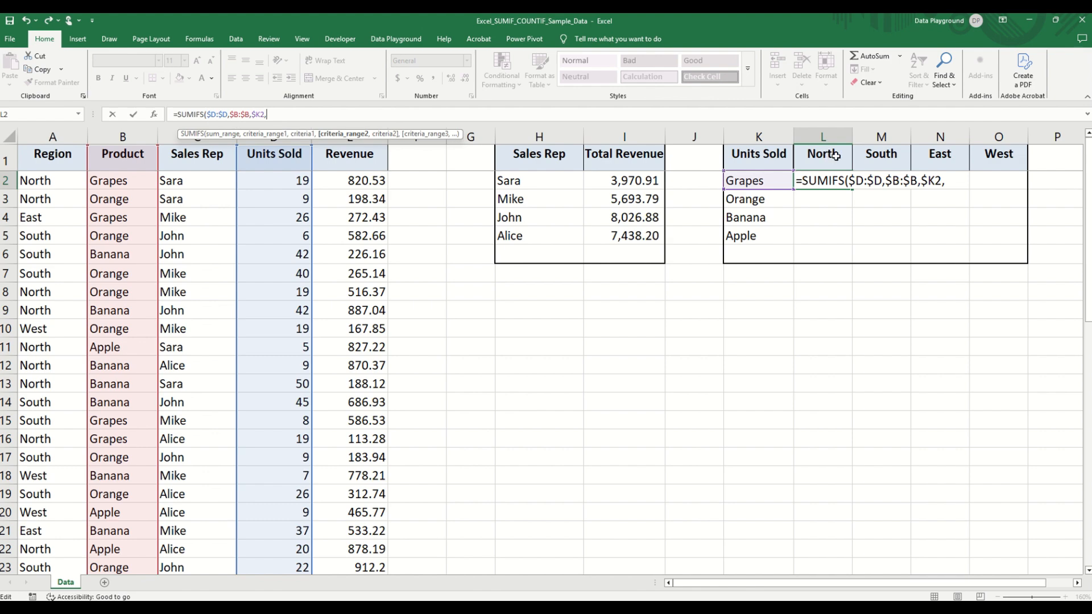
- Add the region condition with criteria range $A:$A and criterion L$1, and complete the SUMIFS formula in L2
click(48, 136)
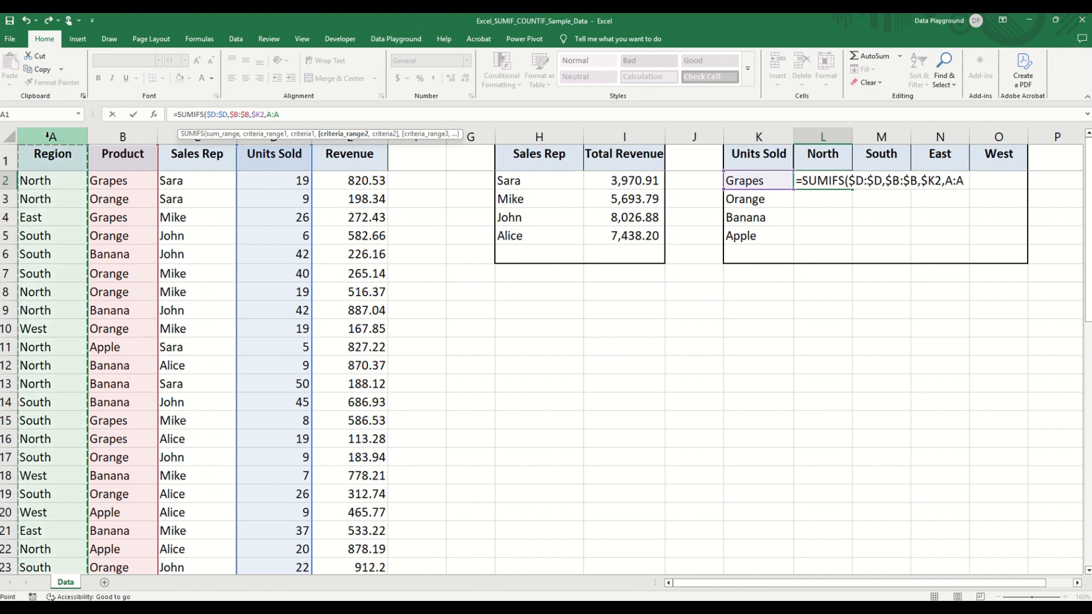
key(F4)
text(,)
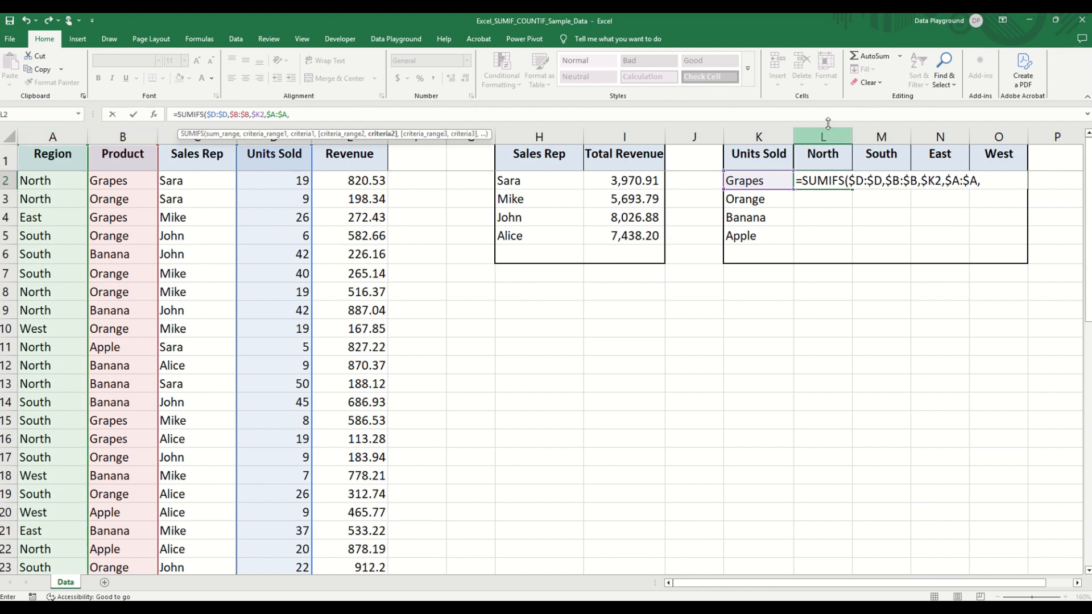
click(816, 160)
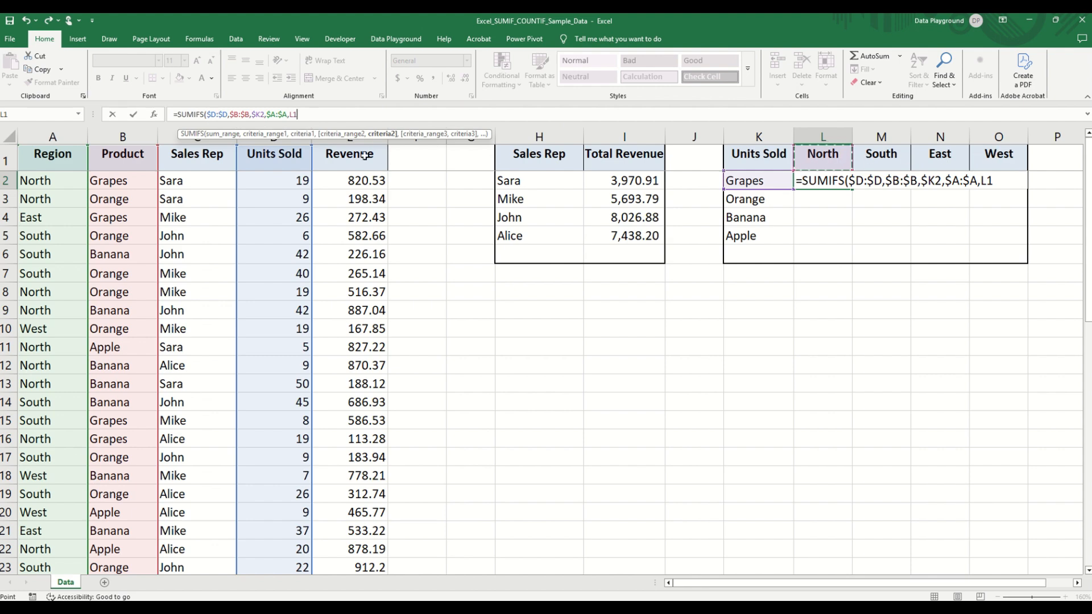
key(F4)
key(F4)
text())
key(Return)
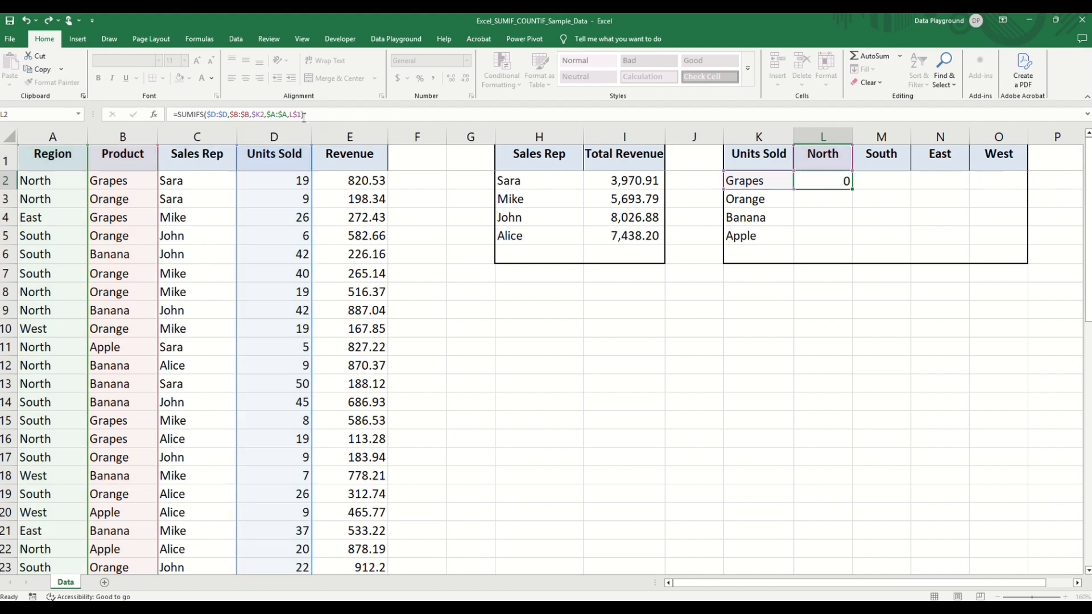
- Fill the SUMIFS formula from L2 across the units sold table to O5 and check the copied formulas
click(839, 180)
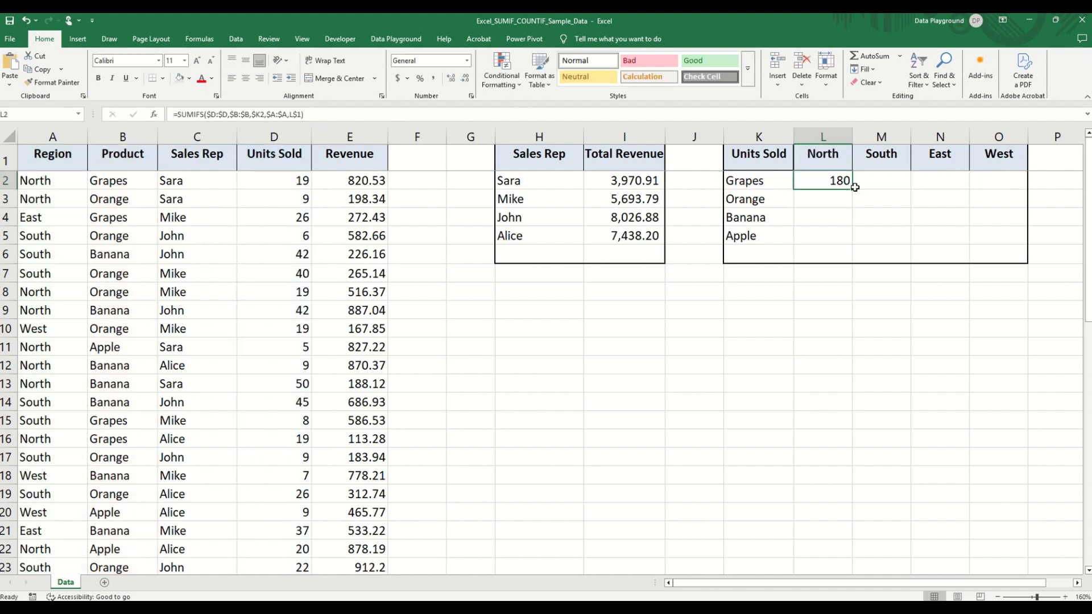
drag(851, 190, 995, 241)
click(998, 236)
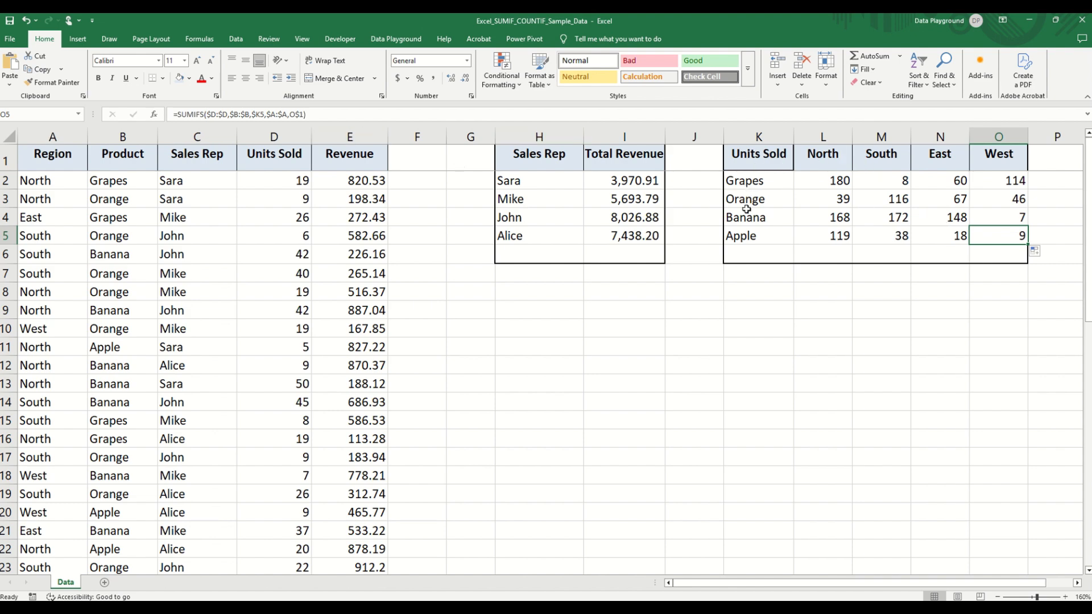
click(826, 182)
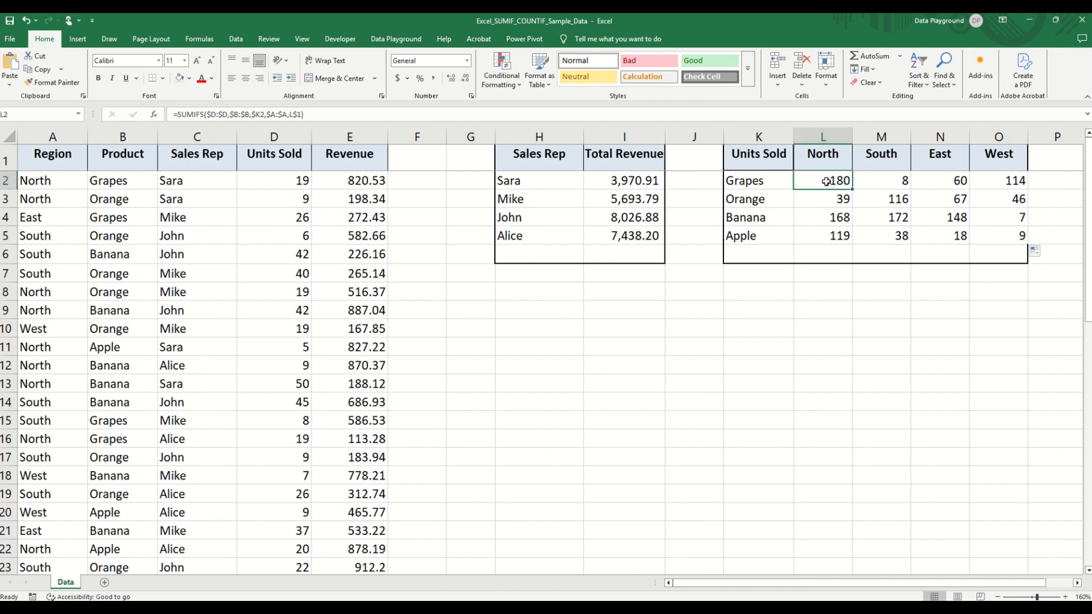
click(958, 219)
click(396, 116)
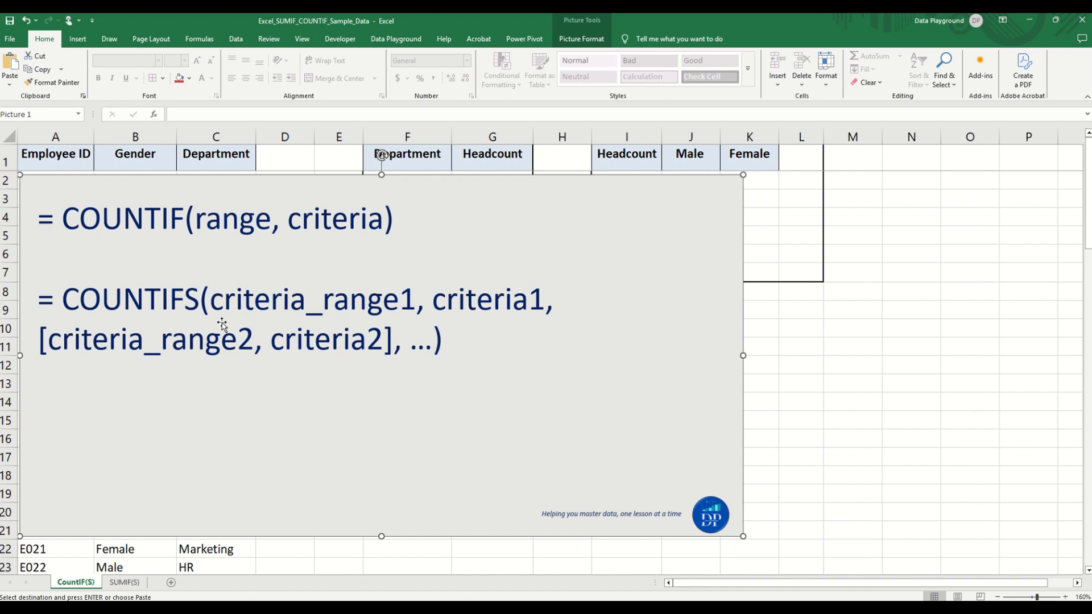
- Delete the COUNTIF syntax picture from the CountIF(S) sheet and select the Sales headcount cell G2
key(Delete)
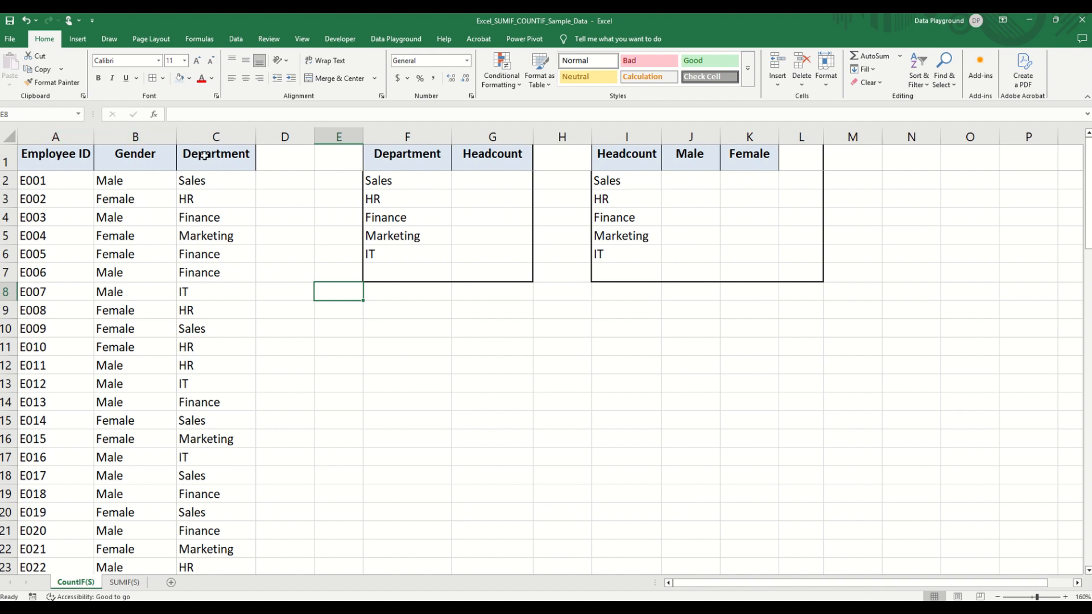
click(454, 332)
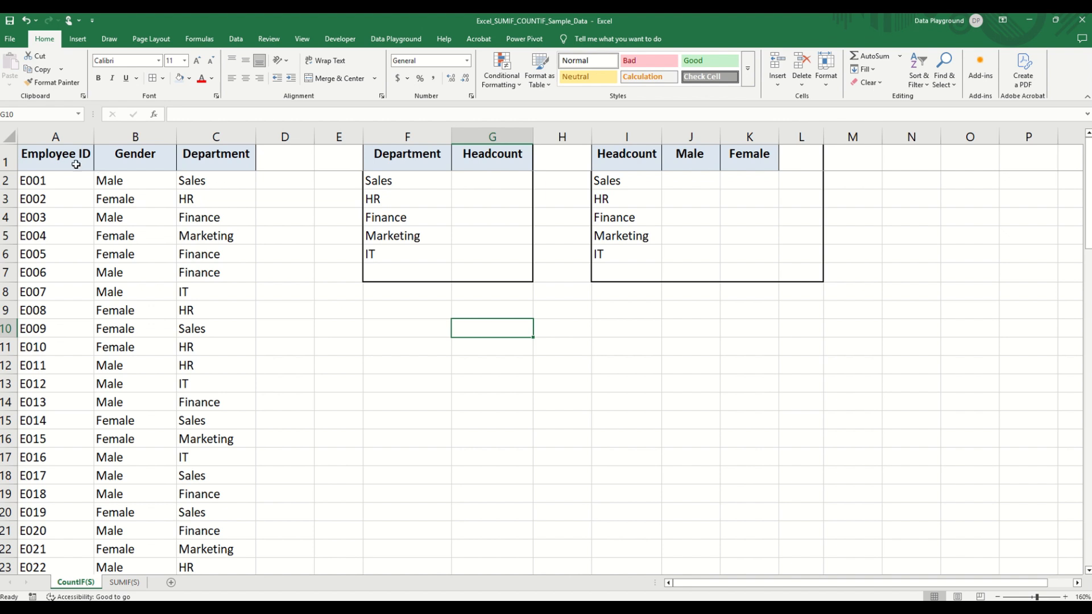
click(476, 180)
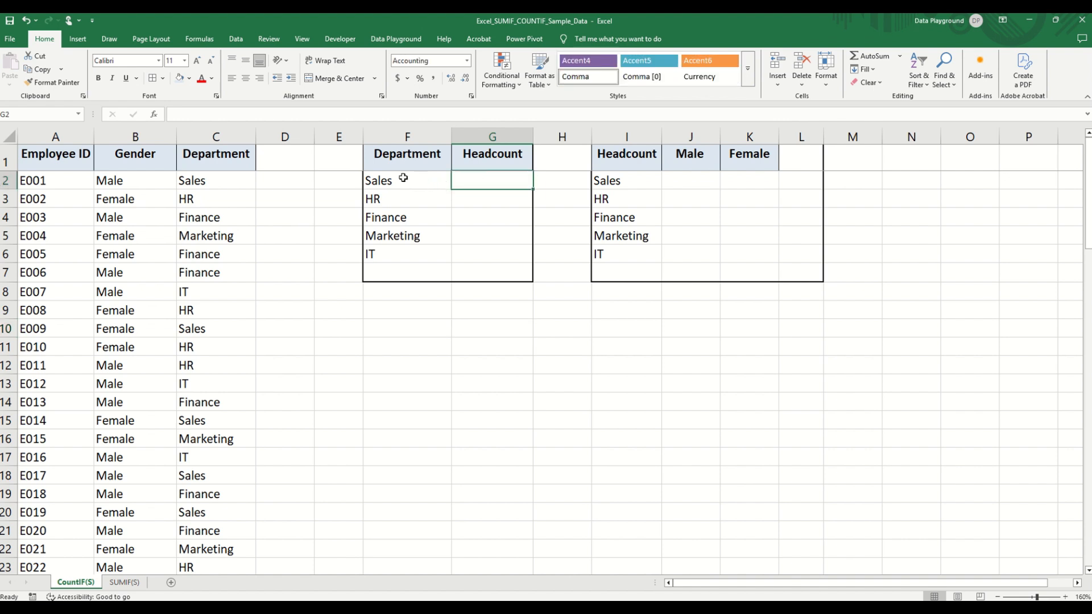
- Enter the formula =COUNTIF(C:C,F2) in G2 to count the Sales department's employees
text(=co)
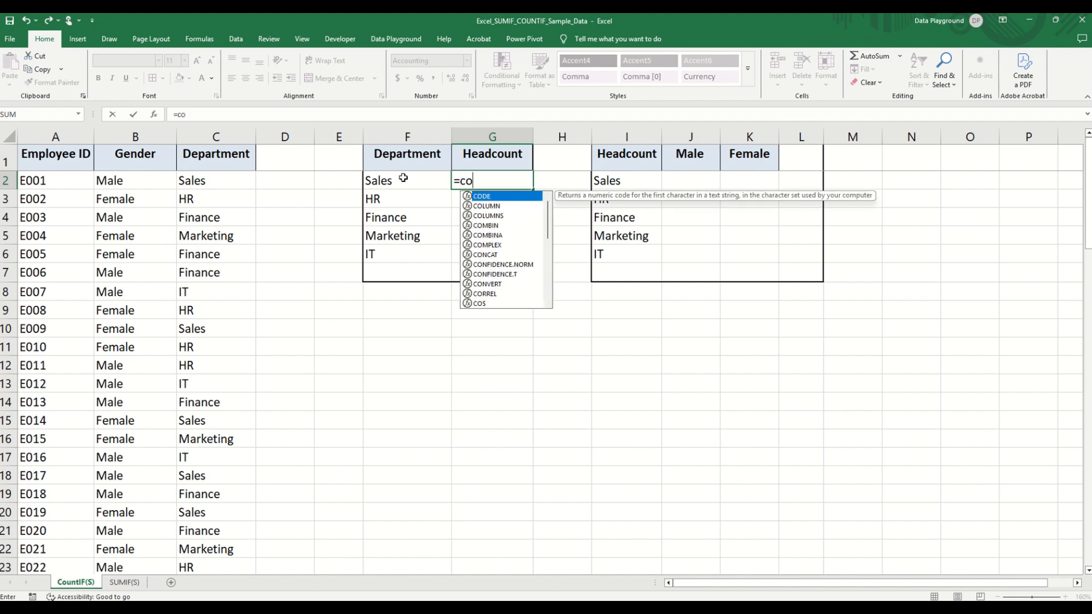
text(untif()
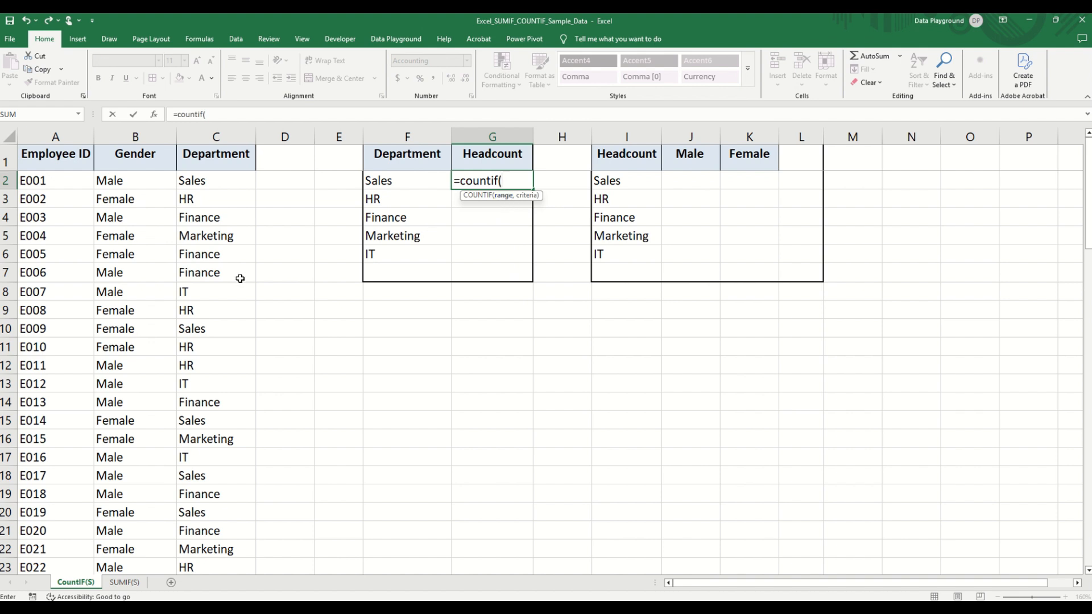
click(214, 130)
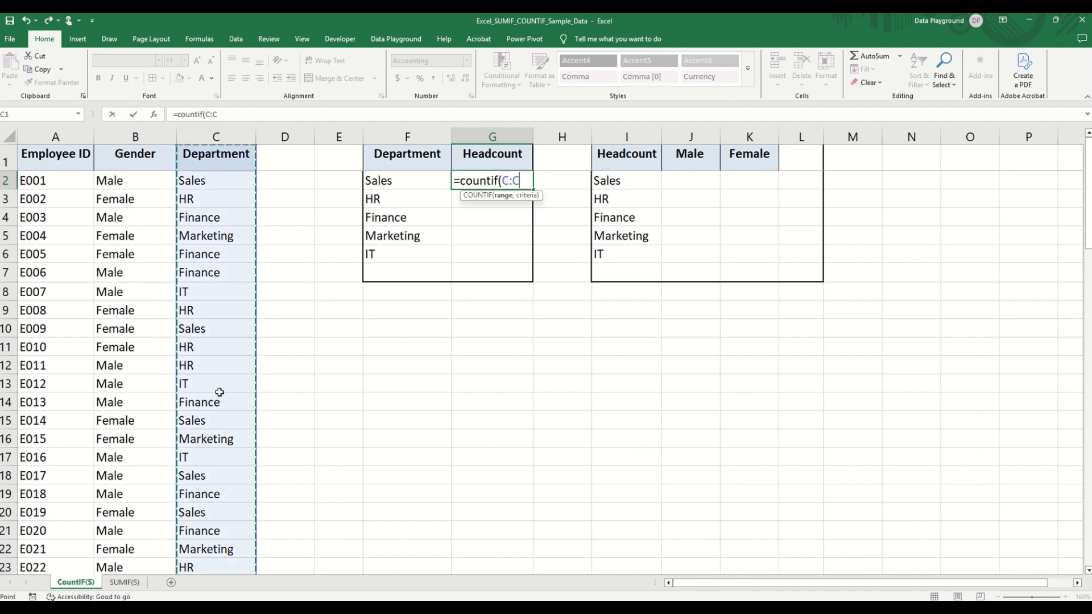
text(,)
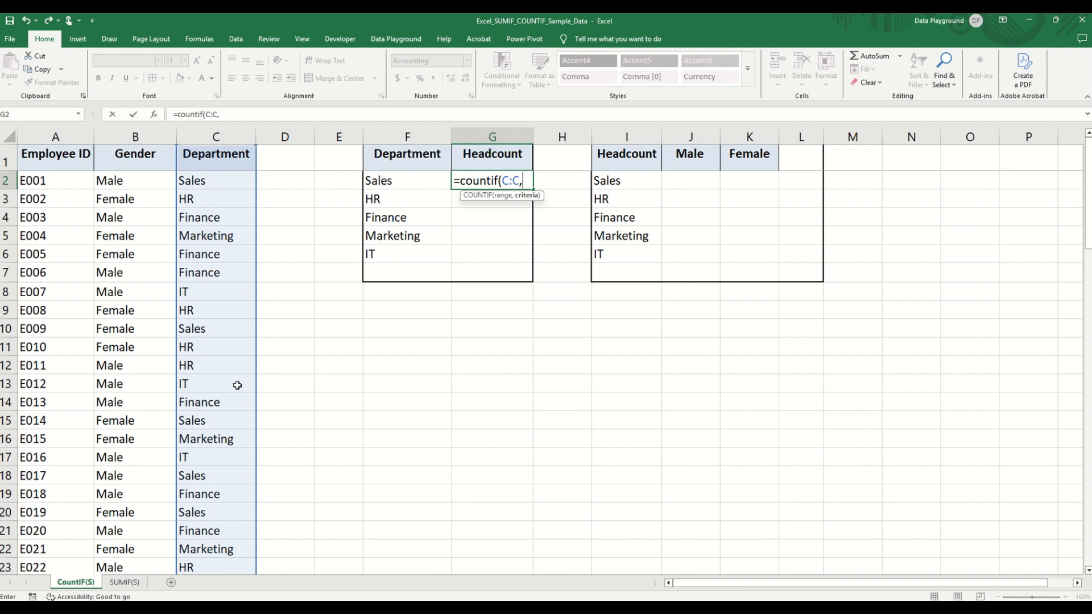
click(403, 180)
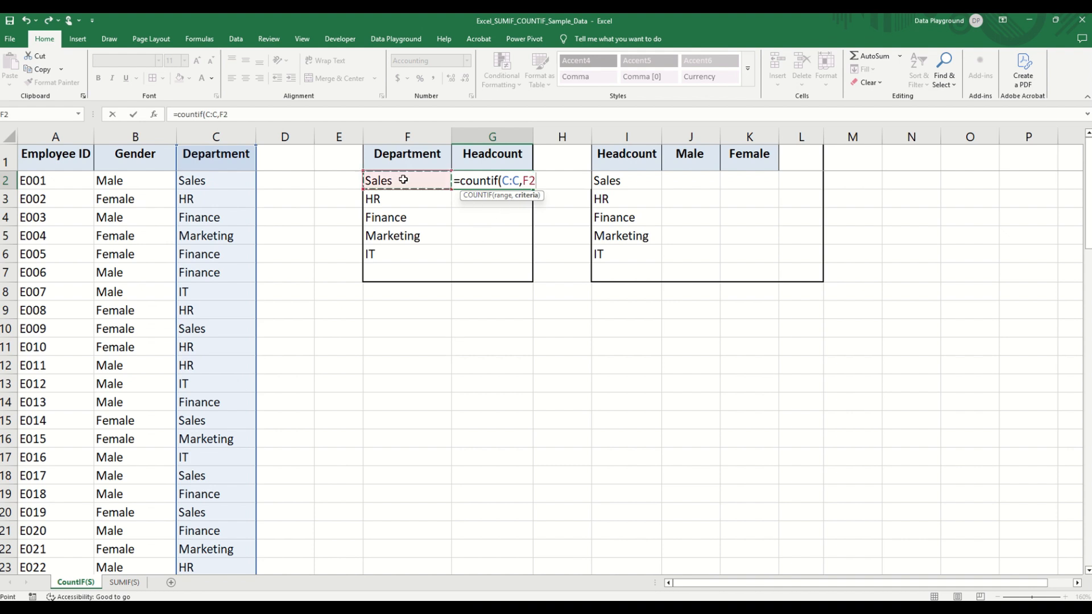
text())
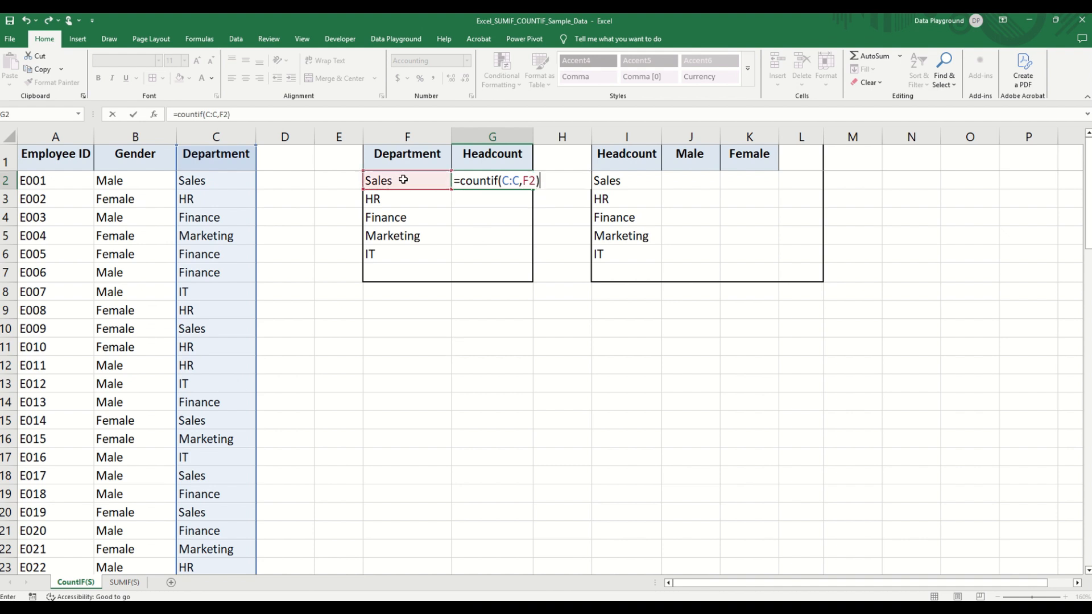
key(Return)
- Fill the COUNTIF formula from G2 down to G6 and set the headcounts' number format to General
click(503, 180)
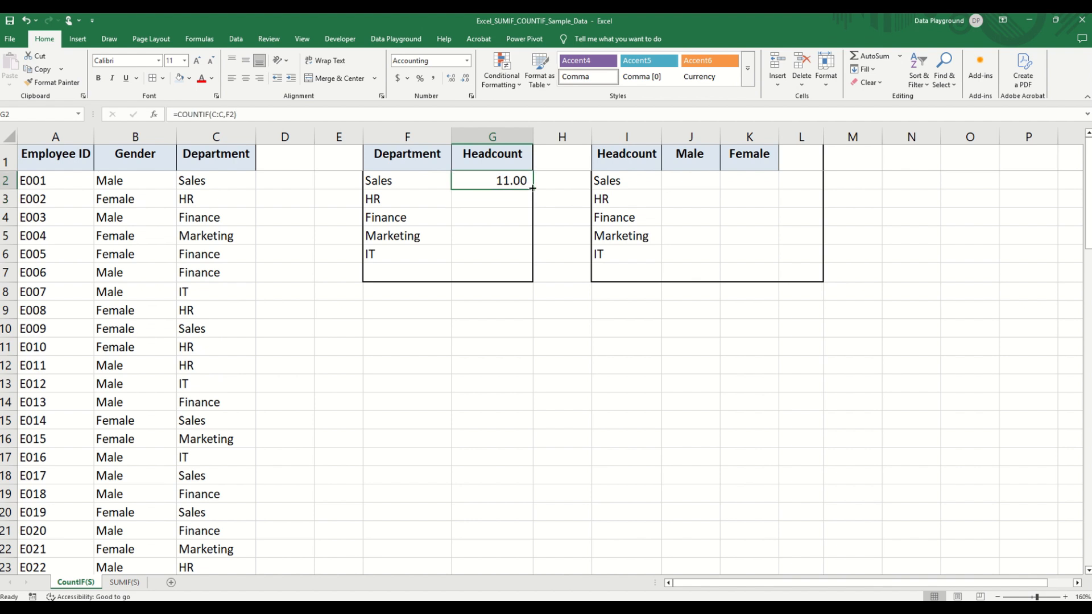
drag(533, 189, 517, 263)
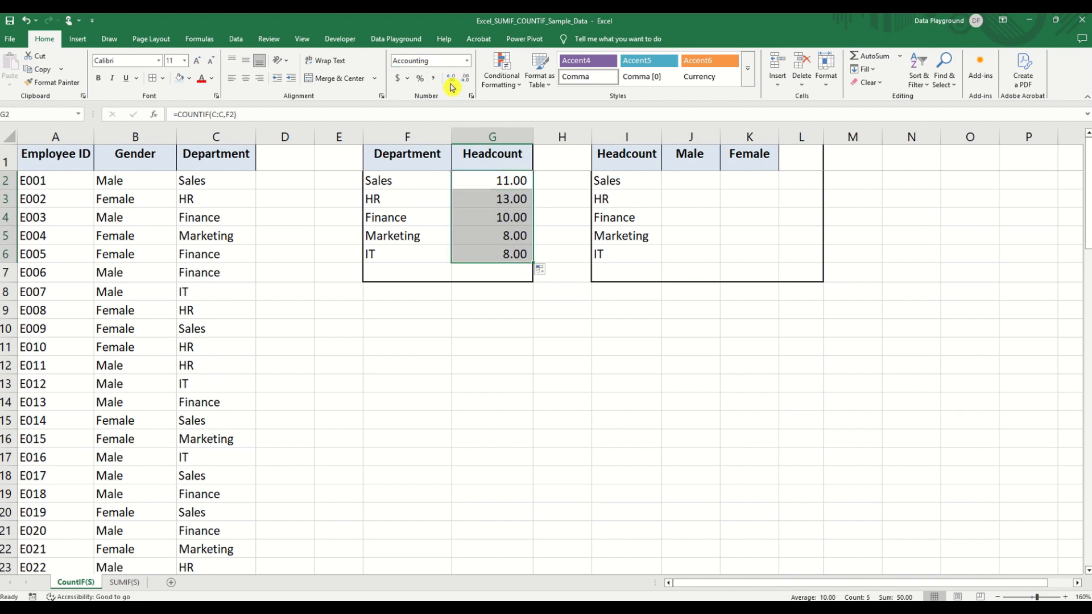
click(467, 60)
click(439, 108)
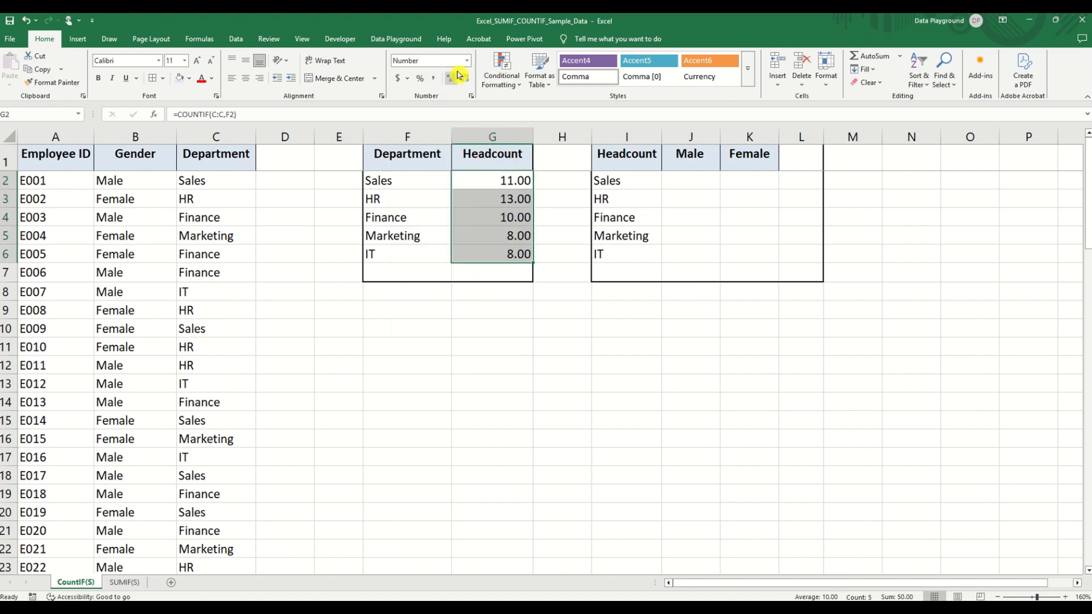
click(467, 61)
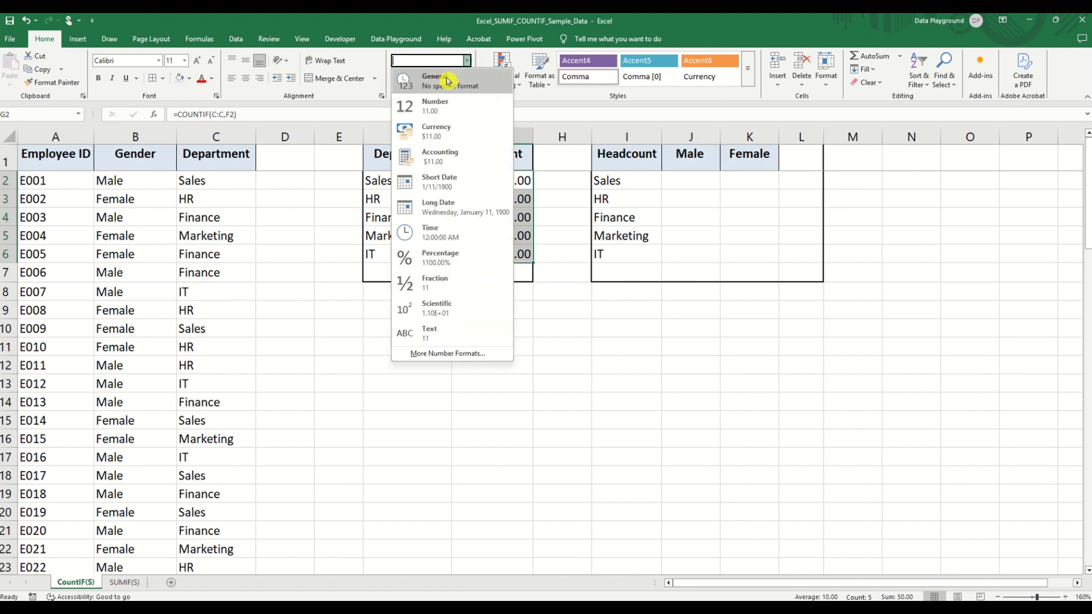
click(446, 81)
click(488, 241)
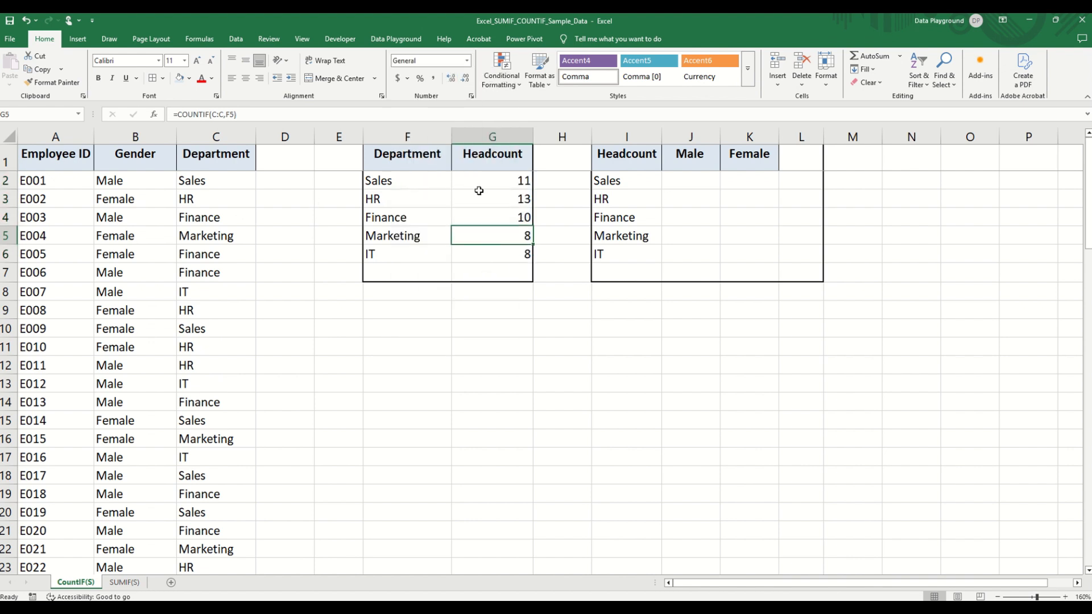
- Check the sum of headcounts G2:G6 against the last record in the employee list
click(496, 176)
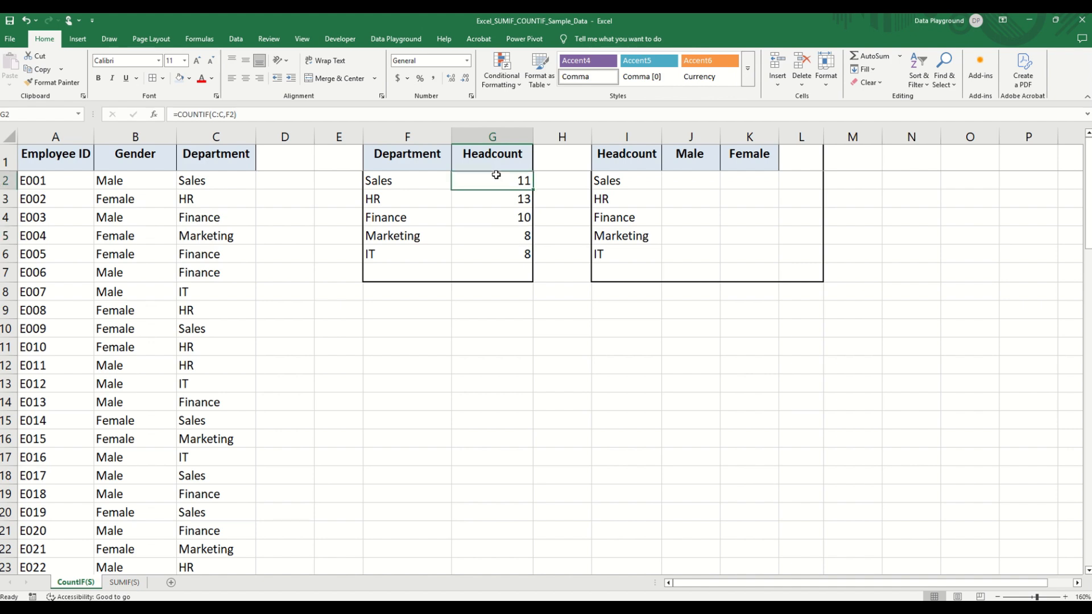
drag(495, 175, 495, 253)
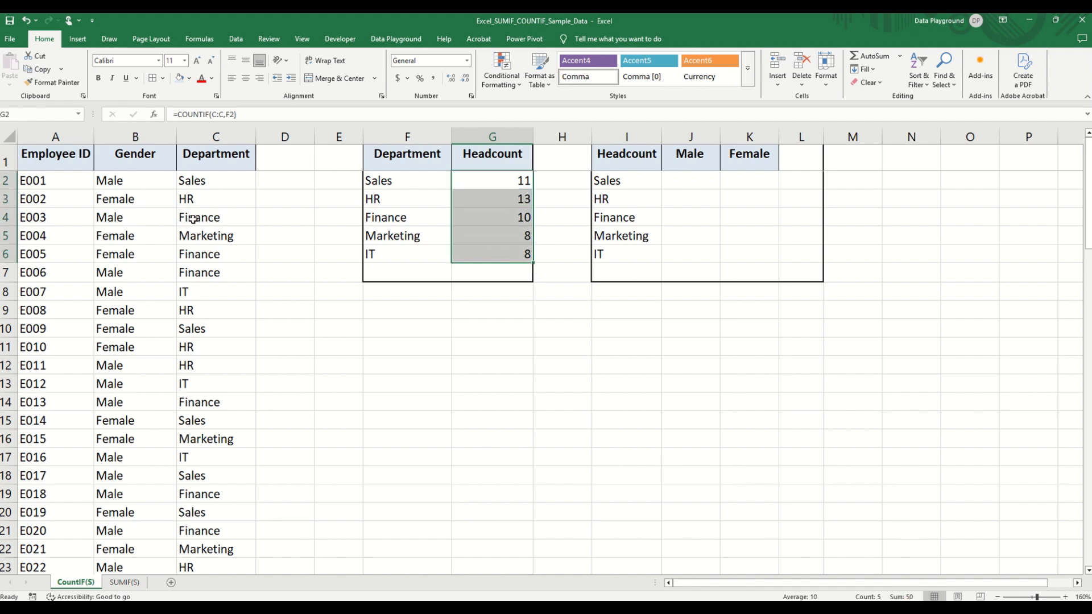
click(145, 136)
scroll(64, 492, down, 5)
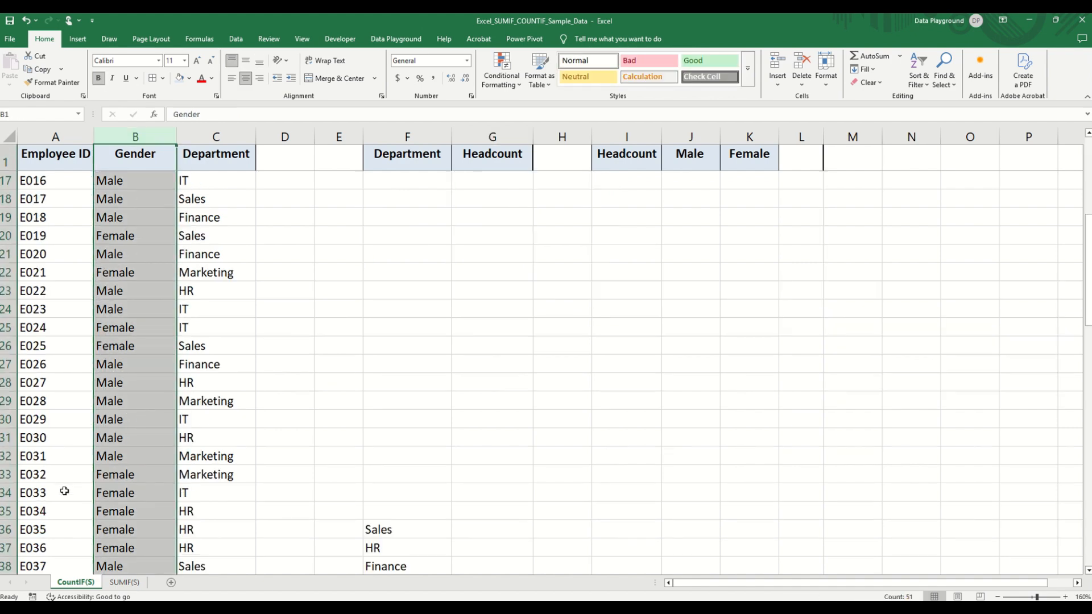
scroll(85, 494, down, 6)
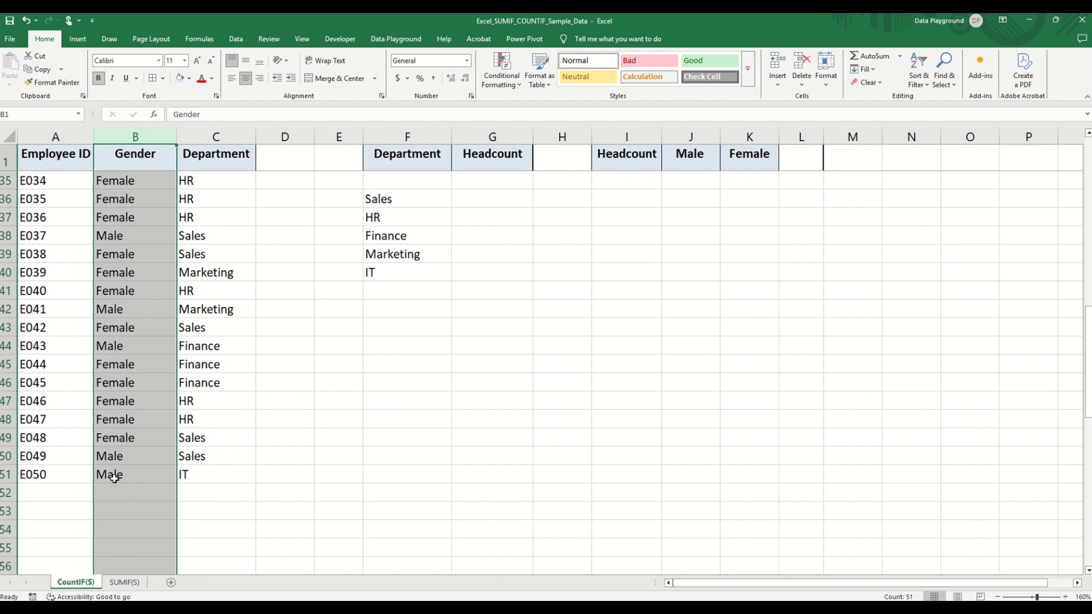
scroll(114, 478, up, 8)
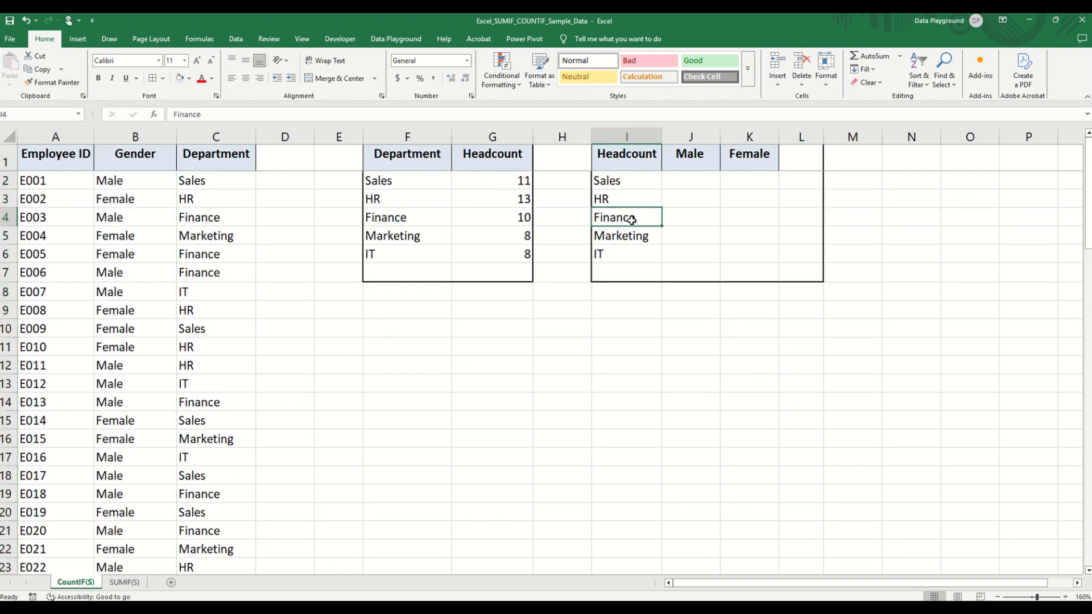
- Start a COUNTIFS formula in J2 with department column C:C as the first criteria range and I2 as its criterion
click(693, 176)
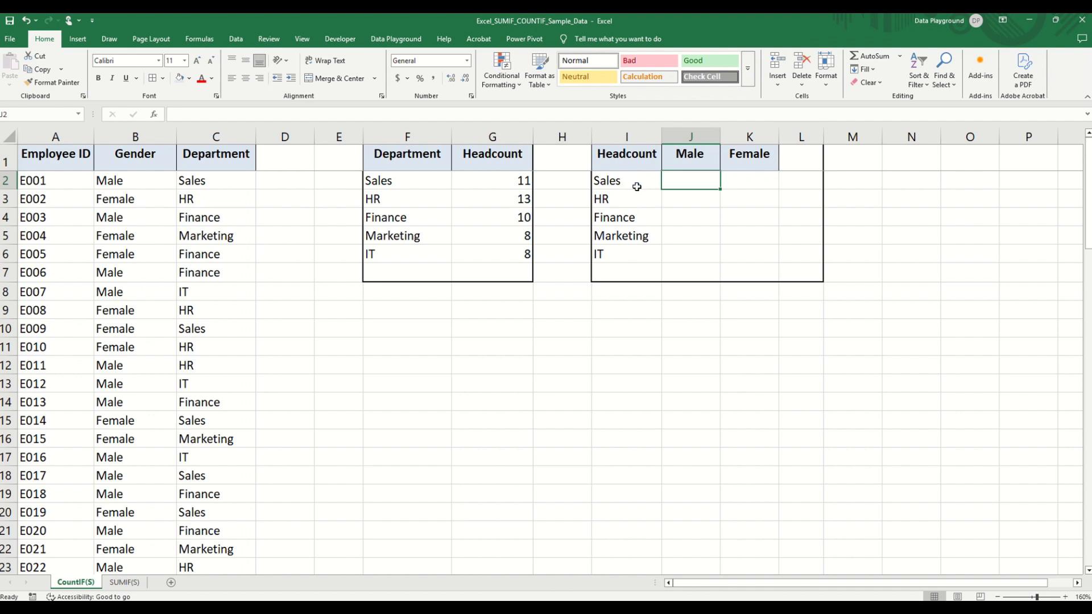
text(=)
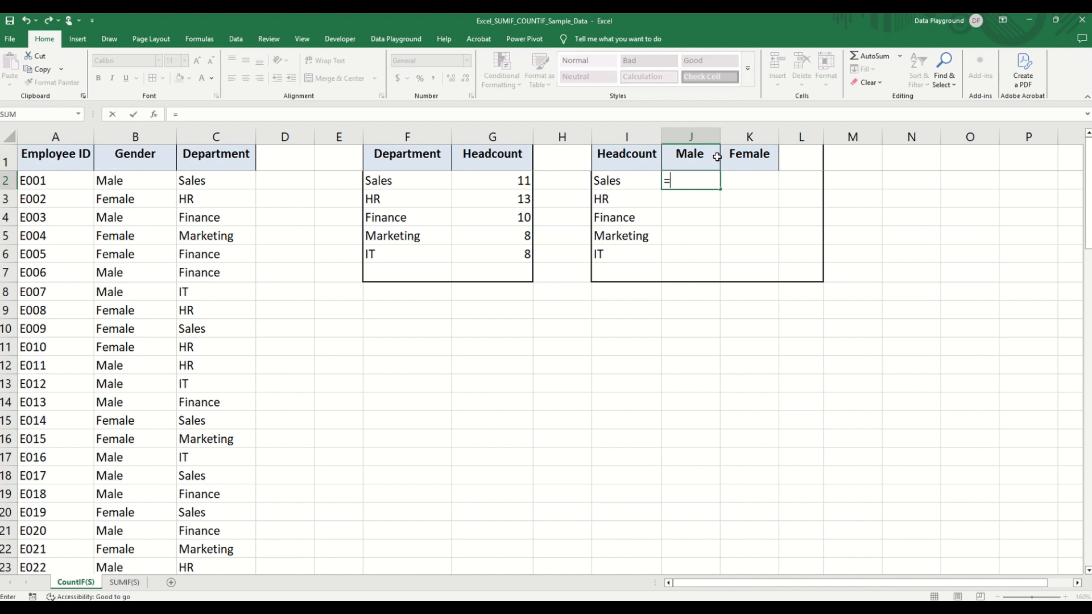
text(countif)
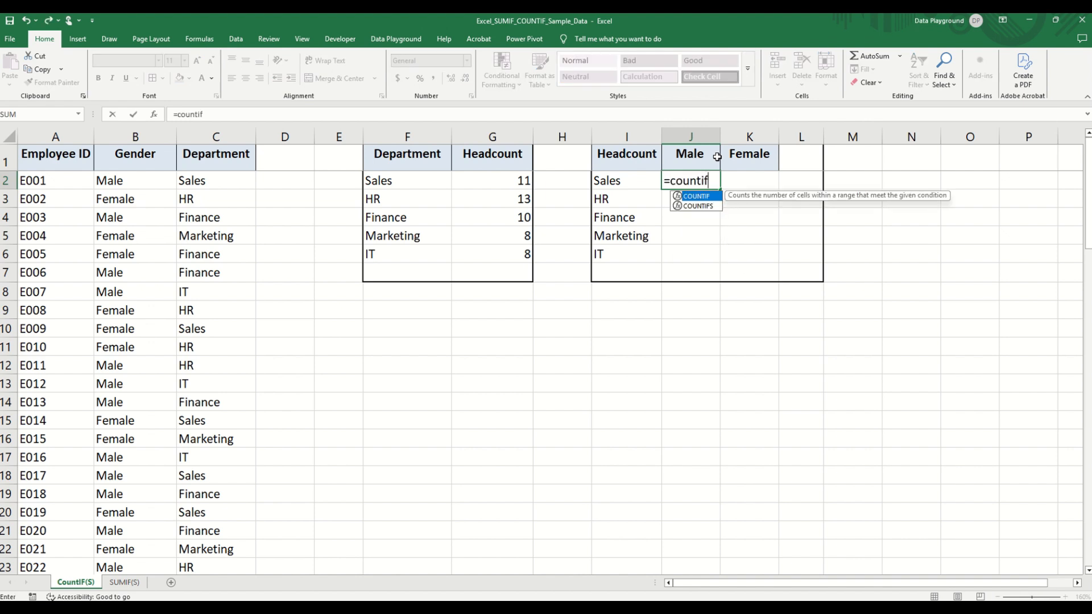
text(s()
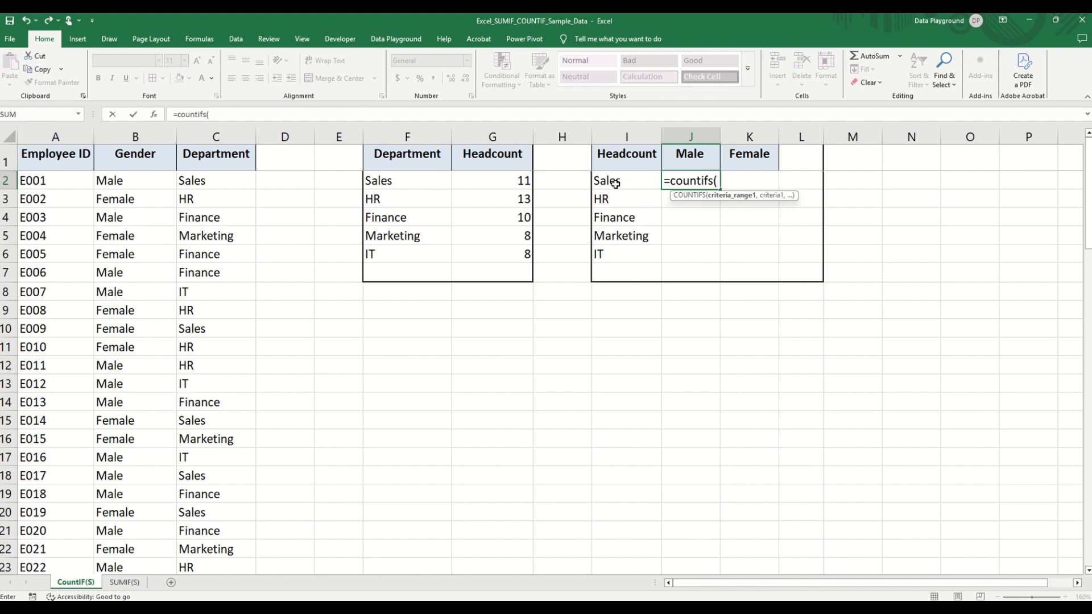
click(213, 136)
text(,)
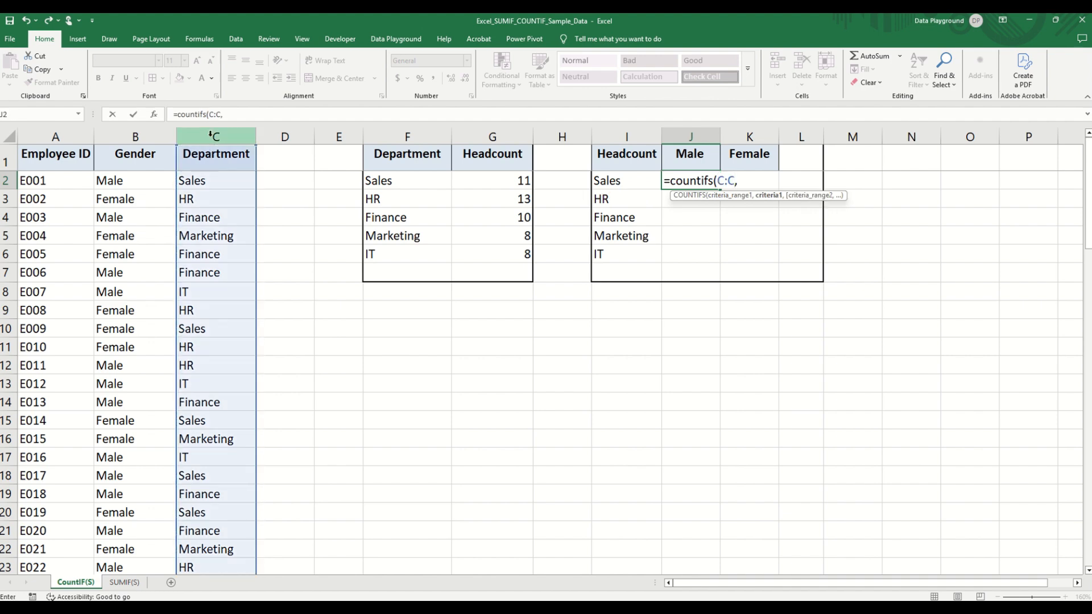
click(637, 180)
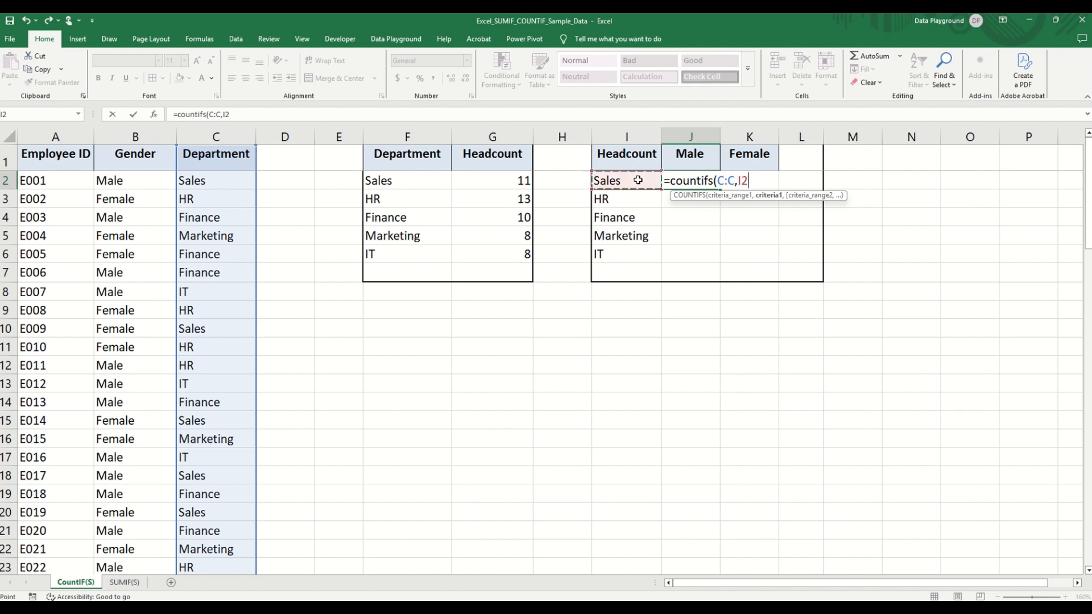
- Lock the department condition's references in the COUNTIFS formula as $C:$C and $I2
click(221, 115)
key(F4)
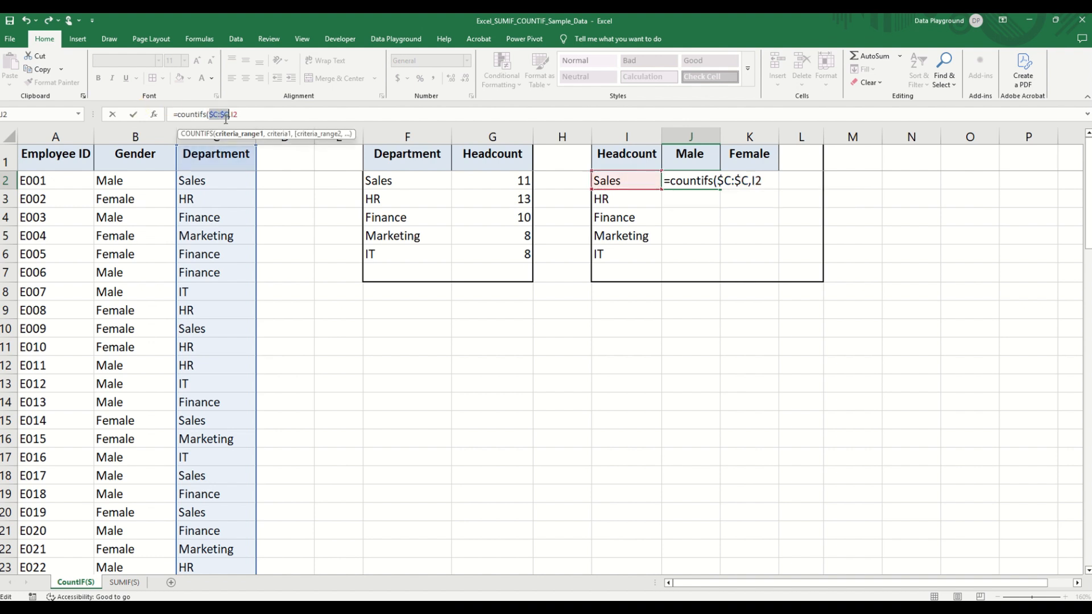
click(249, 112)
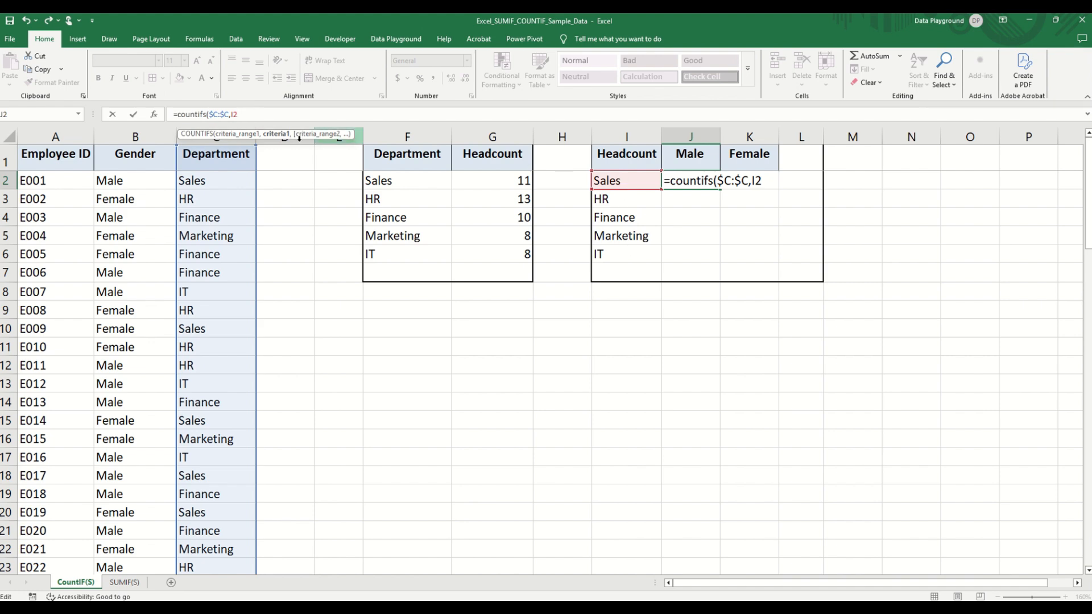
key(F4)
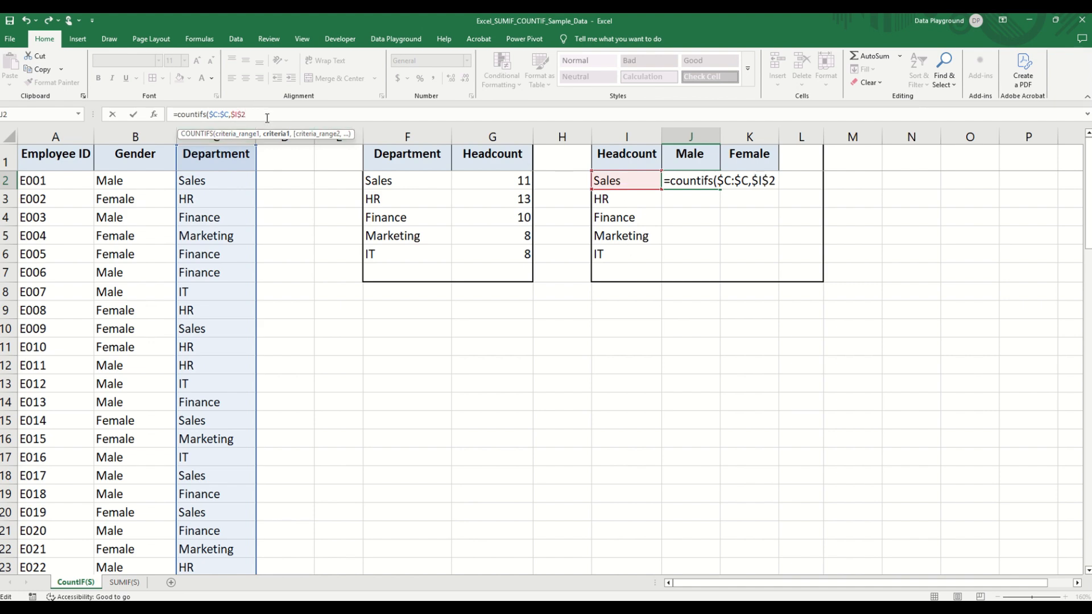
key(F4)
key(F4)
text(,)
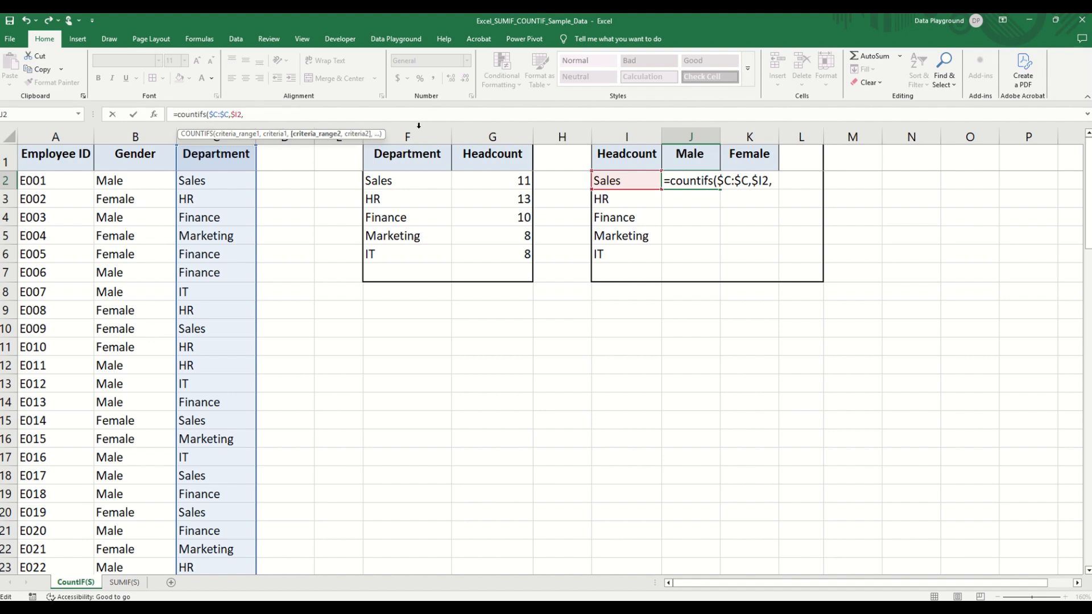
- Add the gender condition with criteria range $B:$B and criterion J$1, and complete the COUNTIFS formula in J2
click(135, 146)
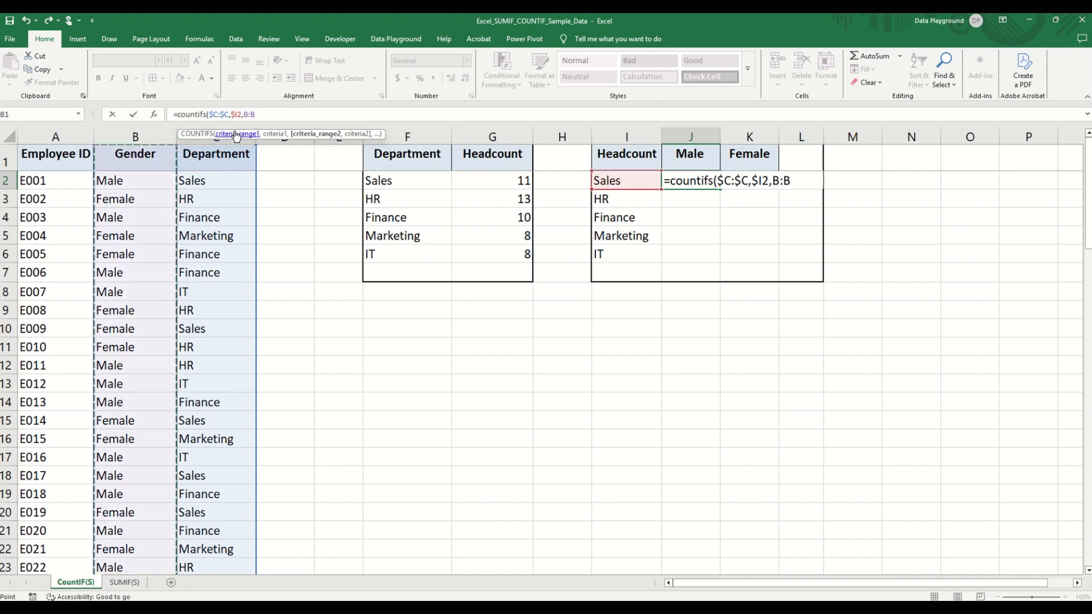
key(F4)
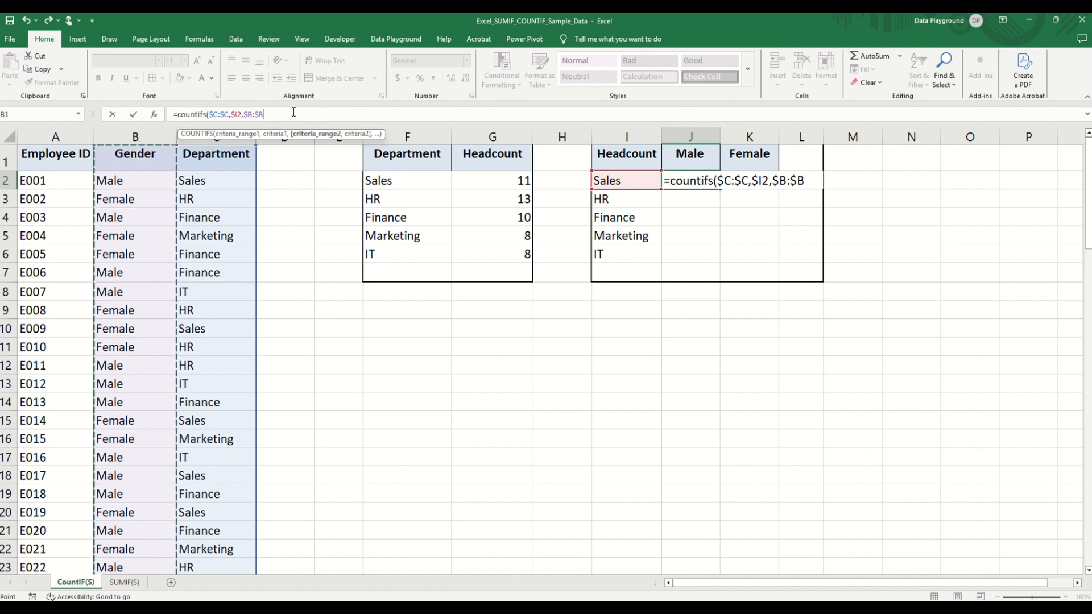
text(,)
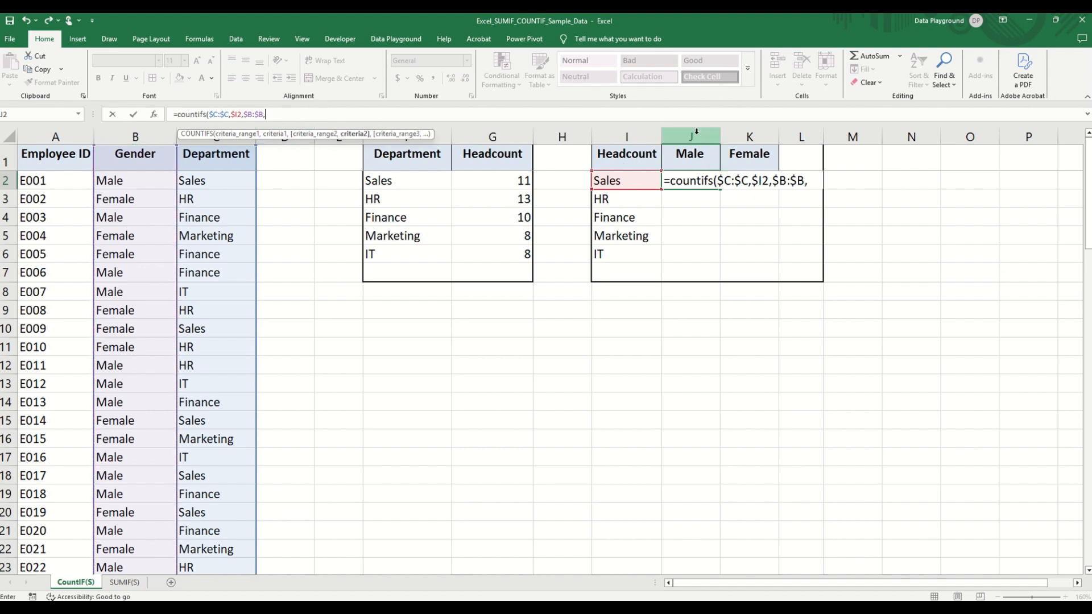
click(693, 154)
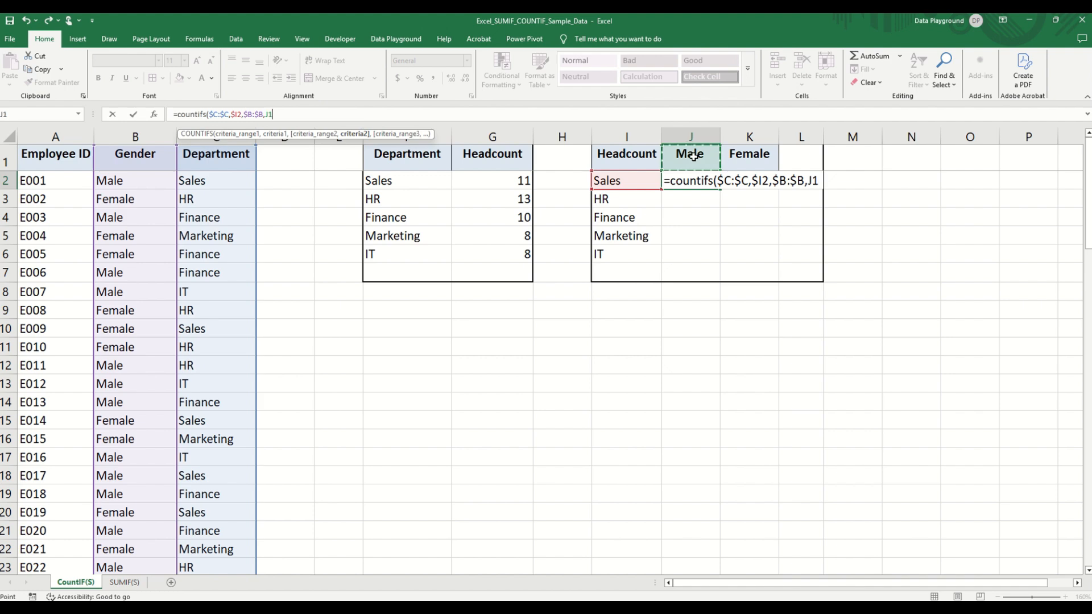
key(F4)
key(Return)
- Fill the COUNTIFS formula from J2 across the Male and Female columns to K6 and check the copied formula in K2
click(701, 179)
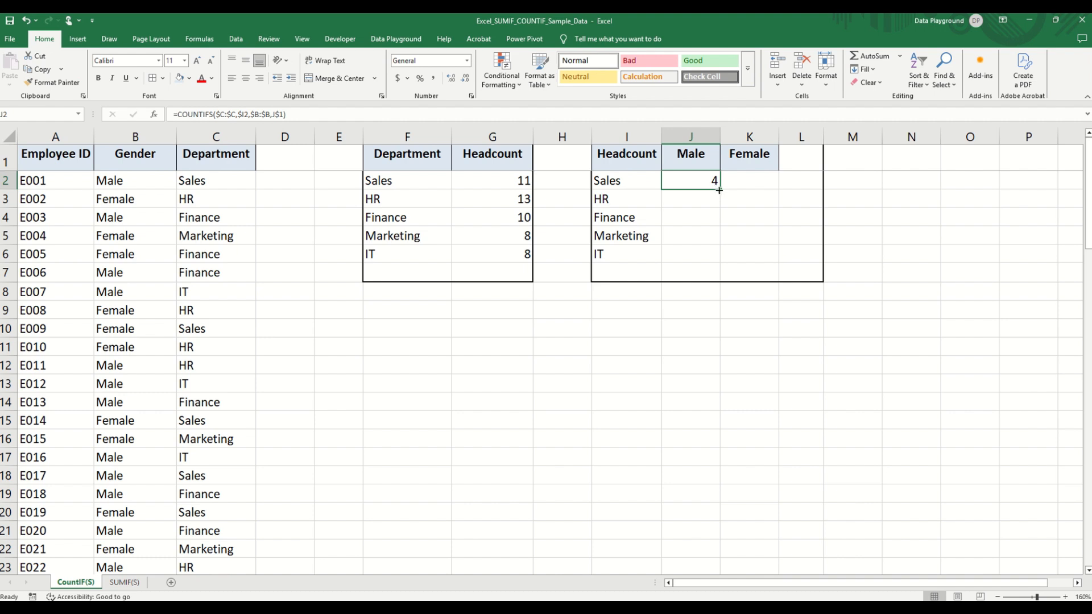
drag(716, 191, 775, 257)
click(745, 183)
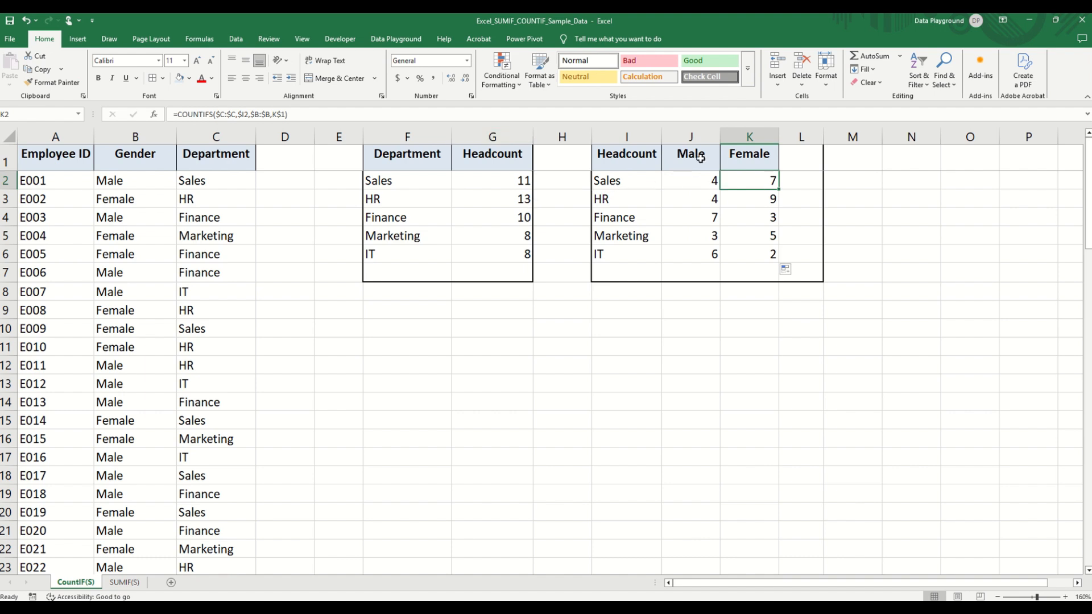
click(676, 371)
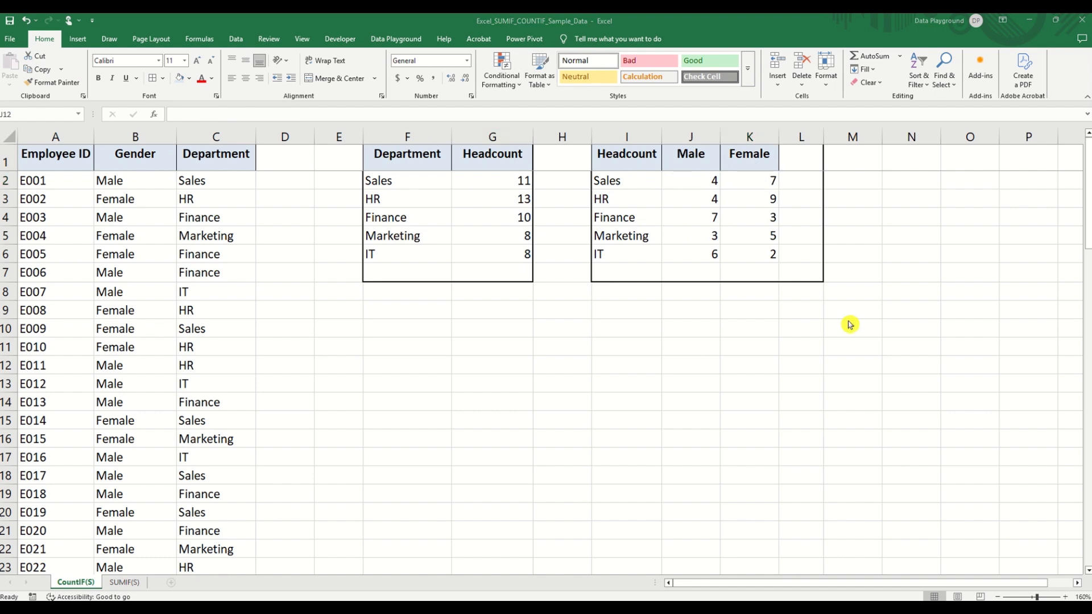